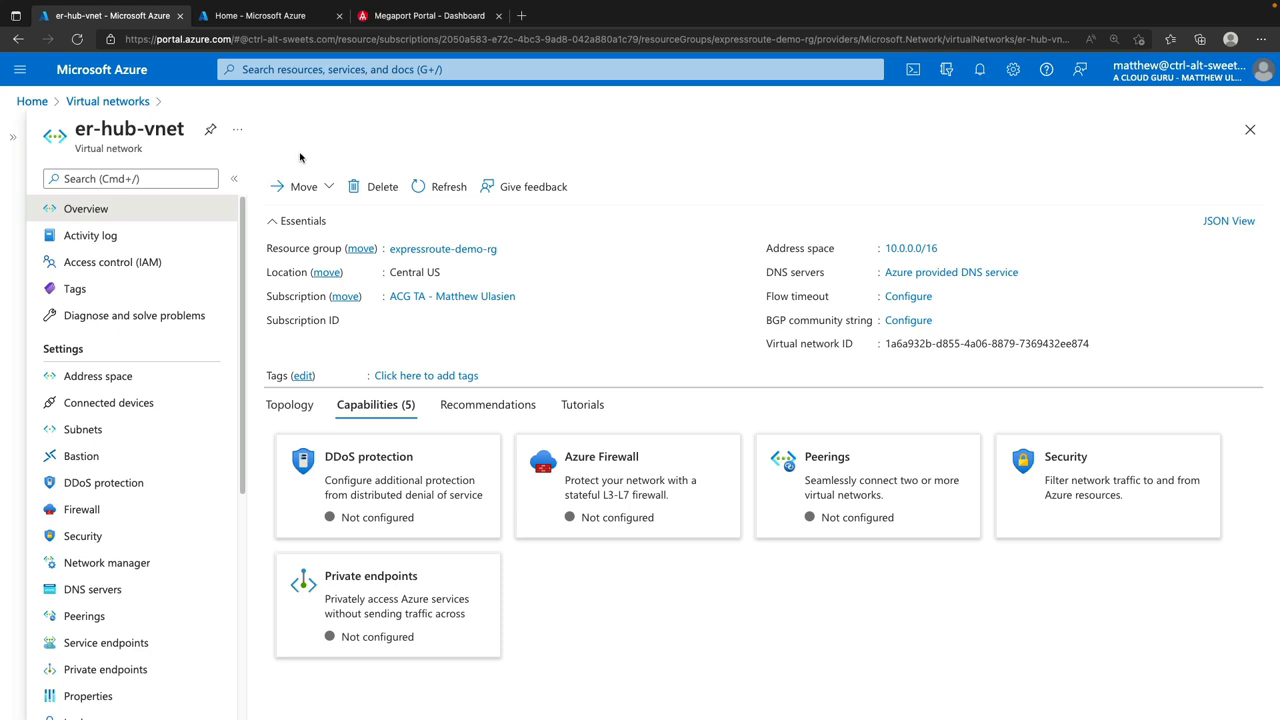
left_click(266, 19)
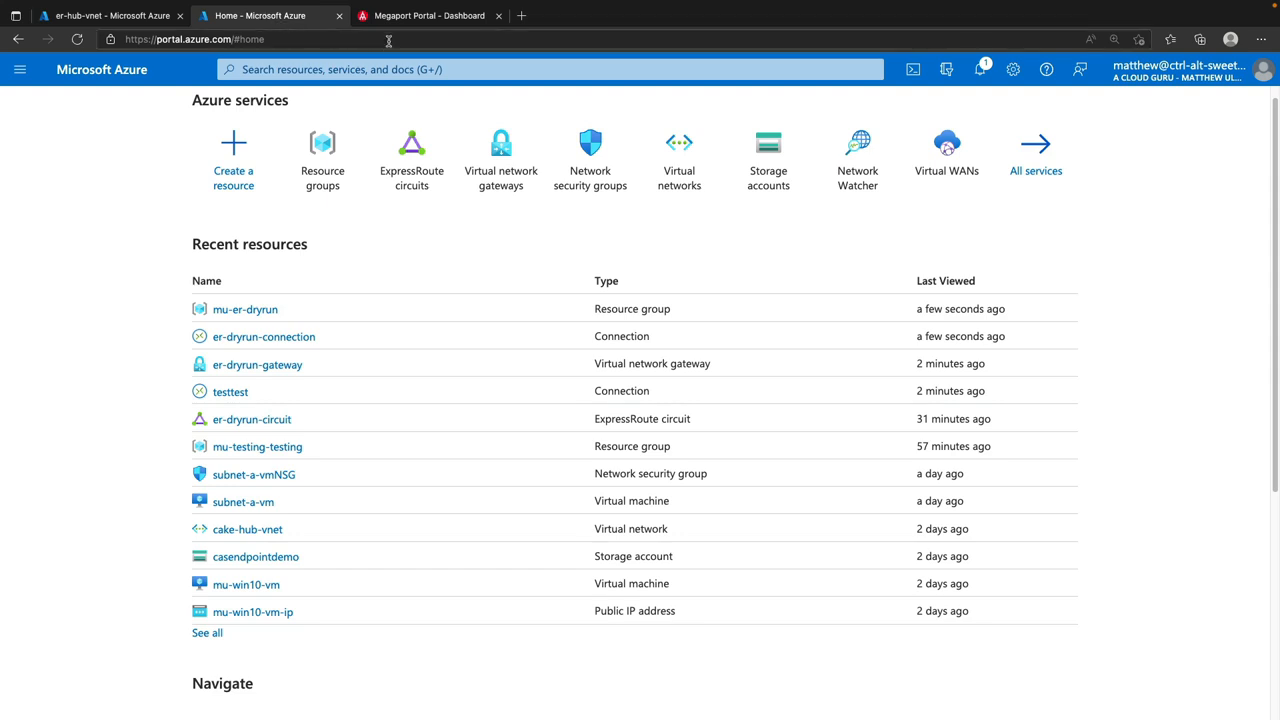
left_click(414, 18)
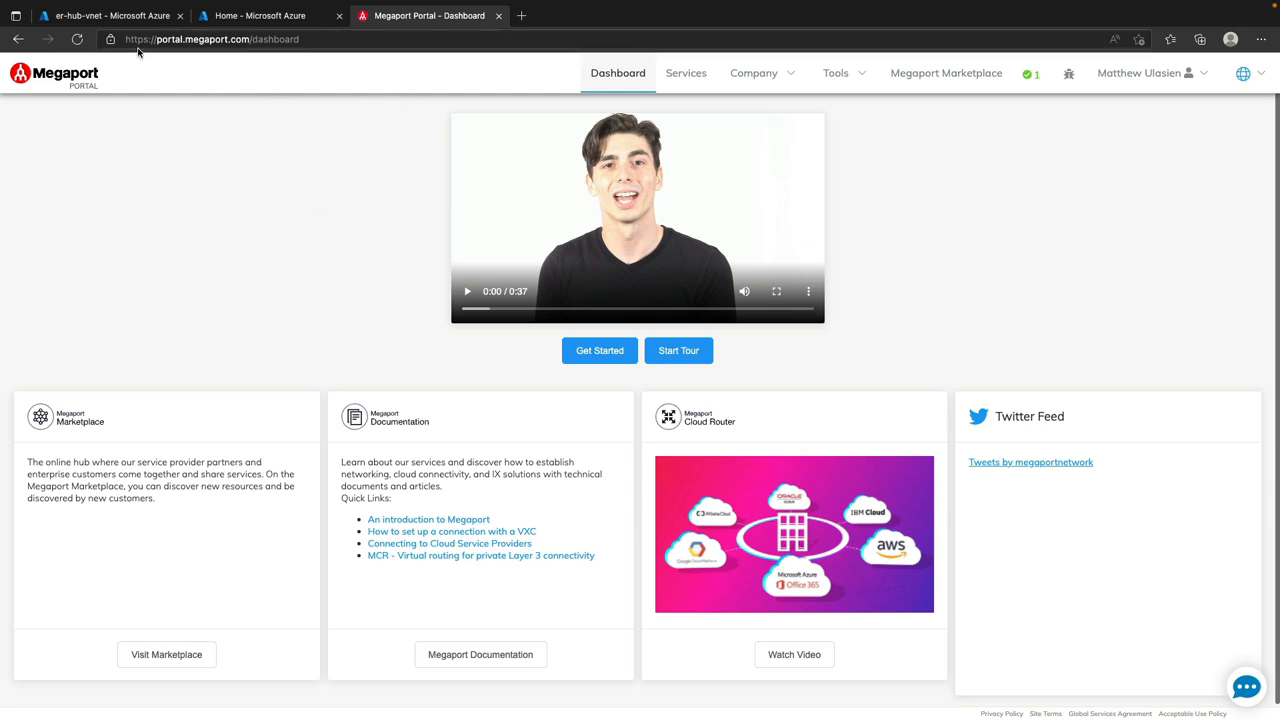
key("ctrl+1")
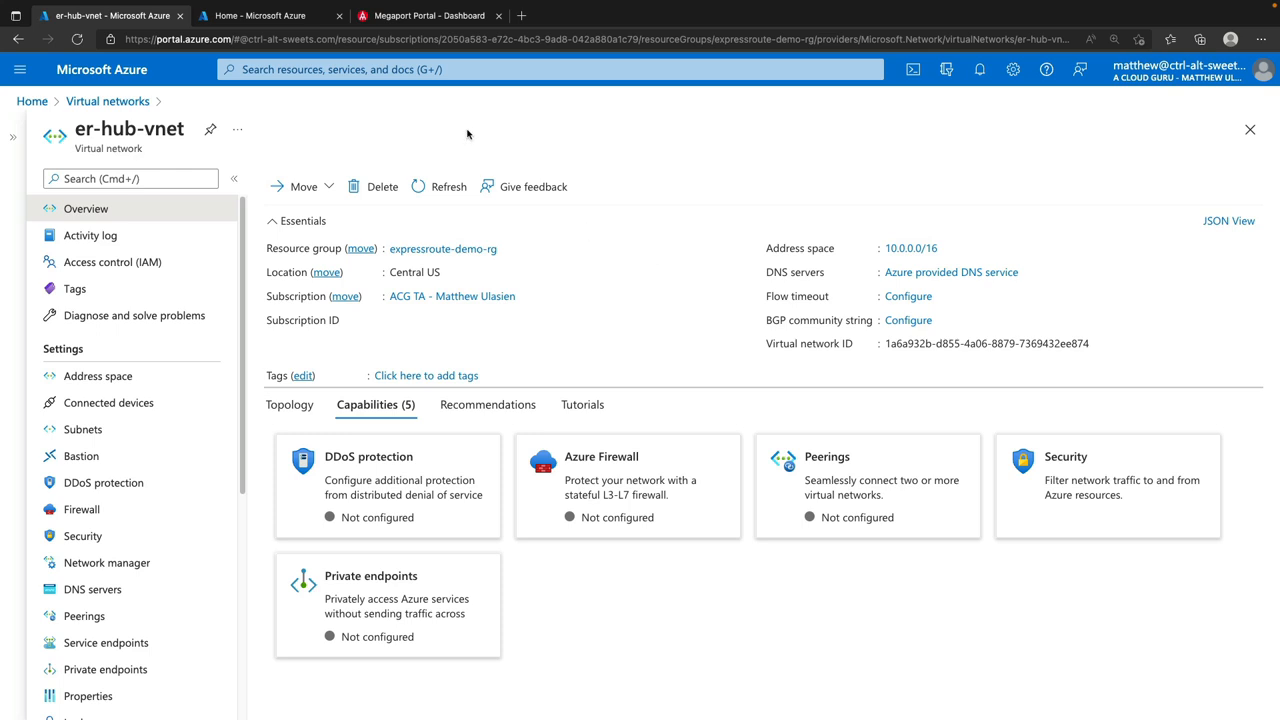
Start creating a virtual network gateway named er-gateway in the Central US region
left_click(441, 69)
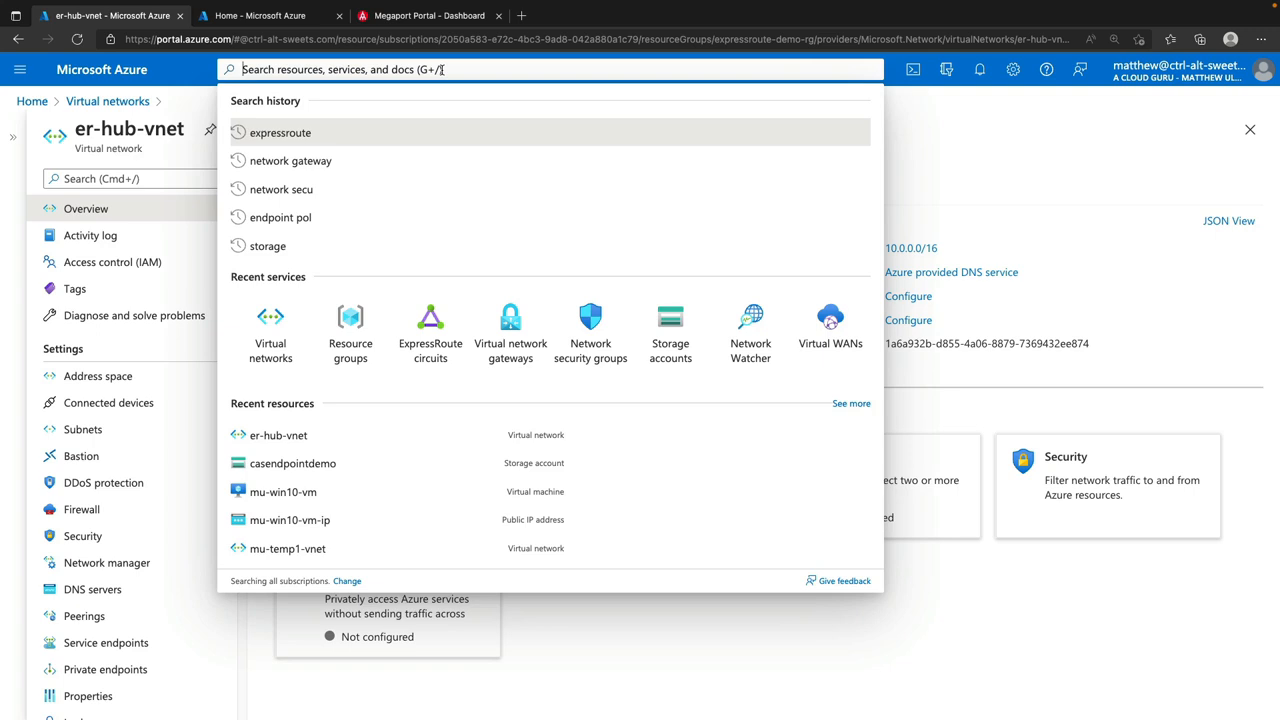
left_click(510, 336)
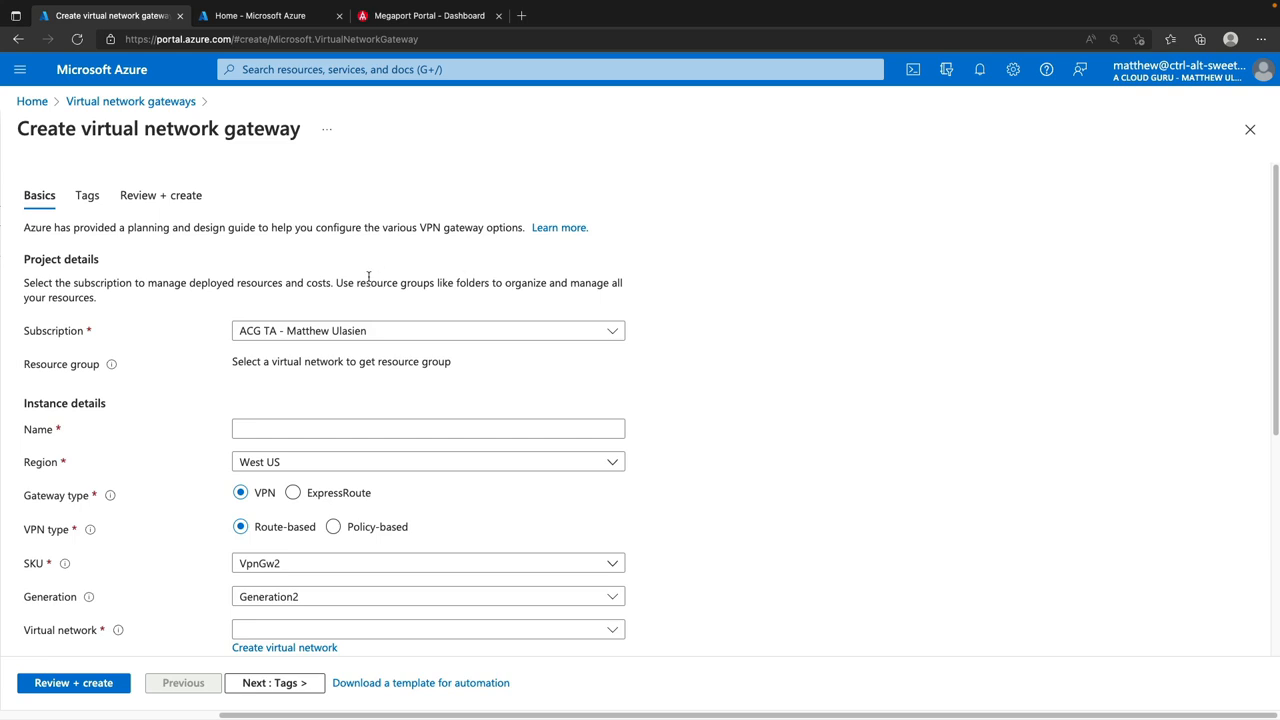
left_click(363, 429)
type("er-gateway")
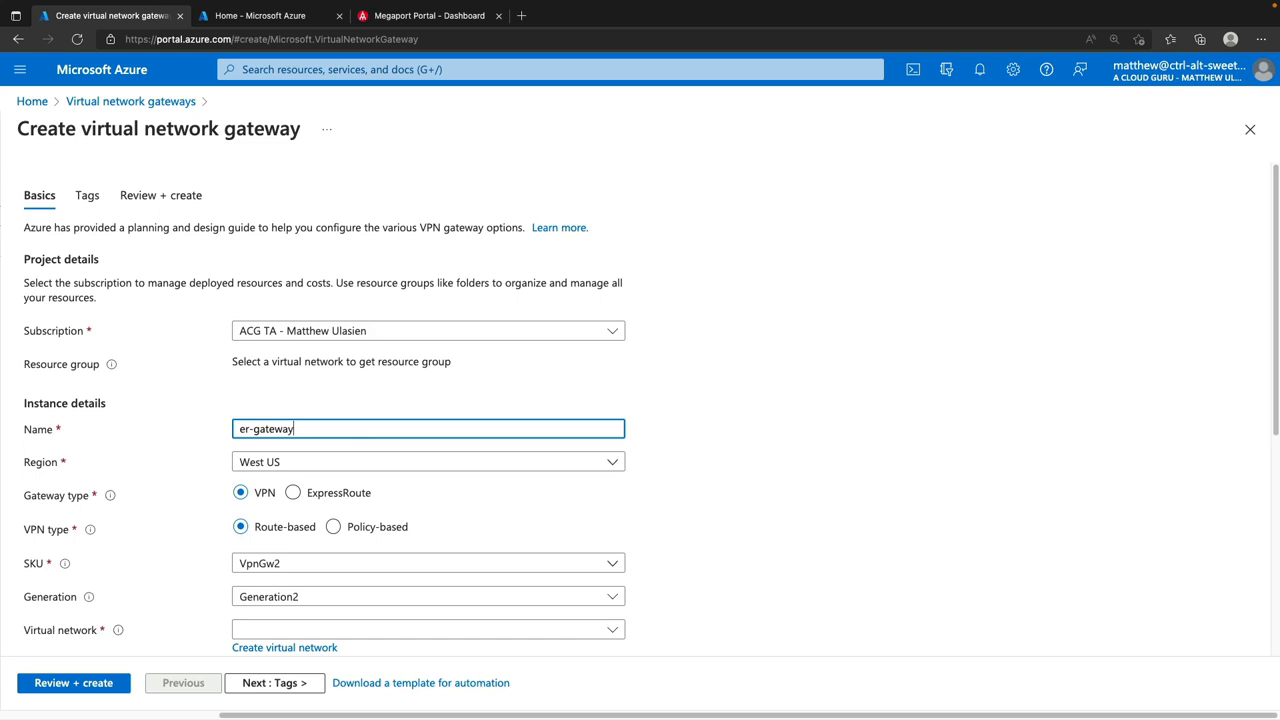
left_click(380, 468)
type("central us")
key("Return")
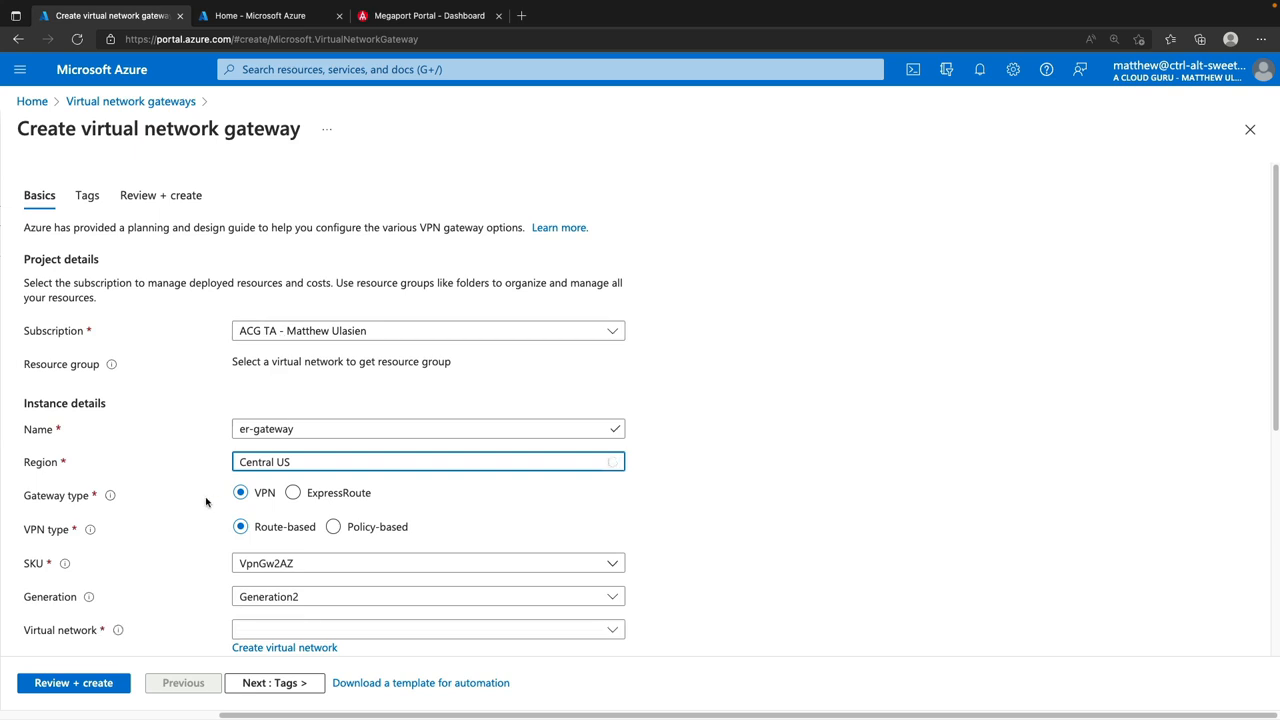
Make the gateway an ExpressRoute type with the Standard SKU and attach it to the er-hub-vnet virtual network
left_click(293, 493)
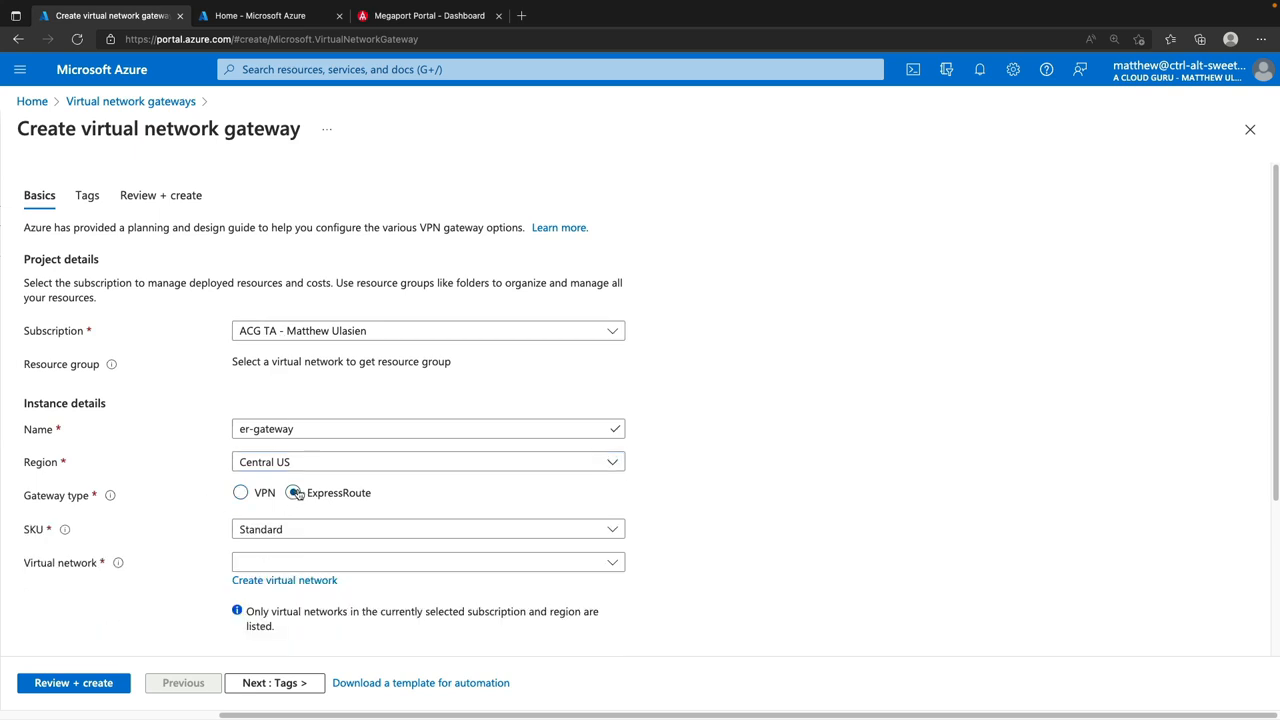
left_click(317, 535)
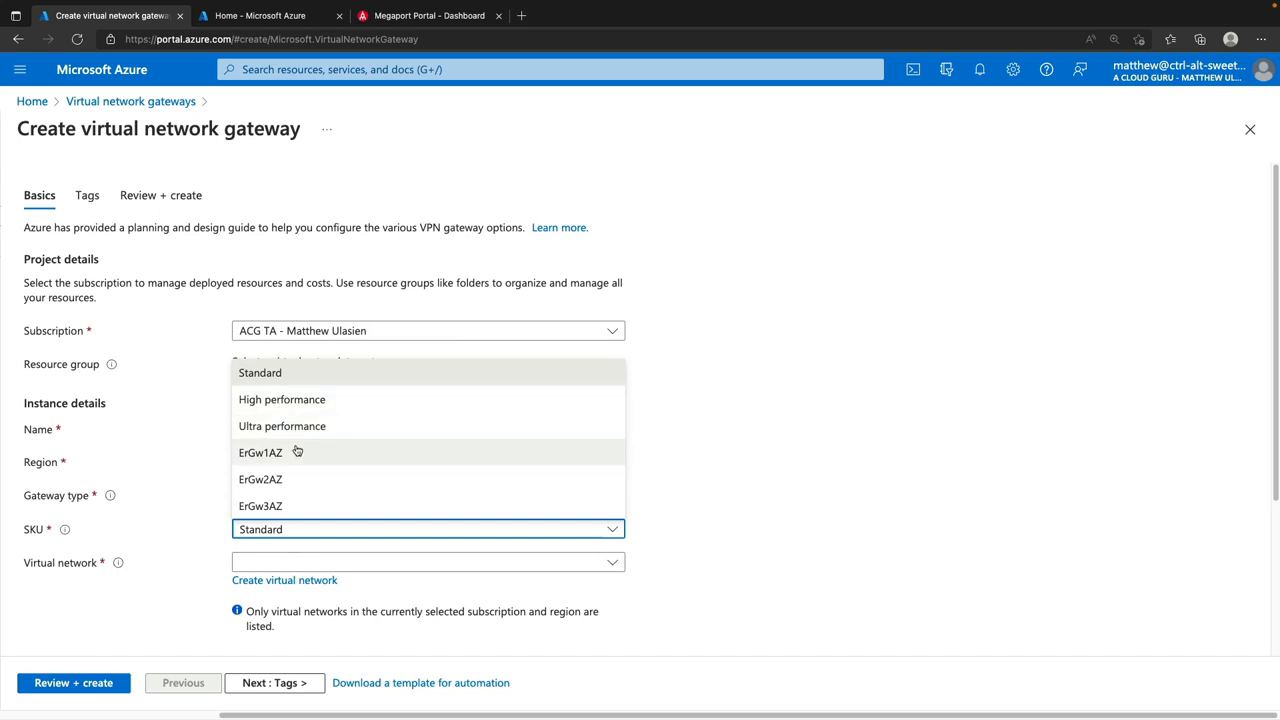
left_click(289, 374)
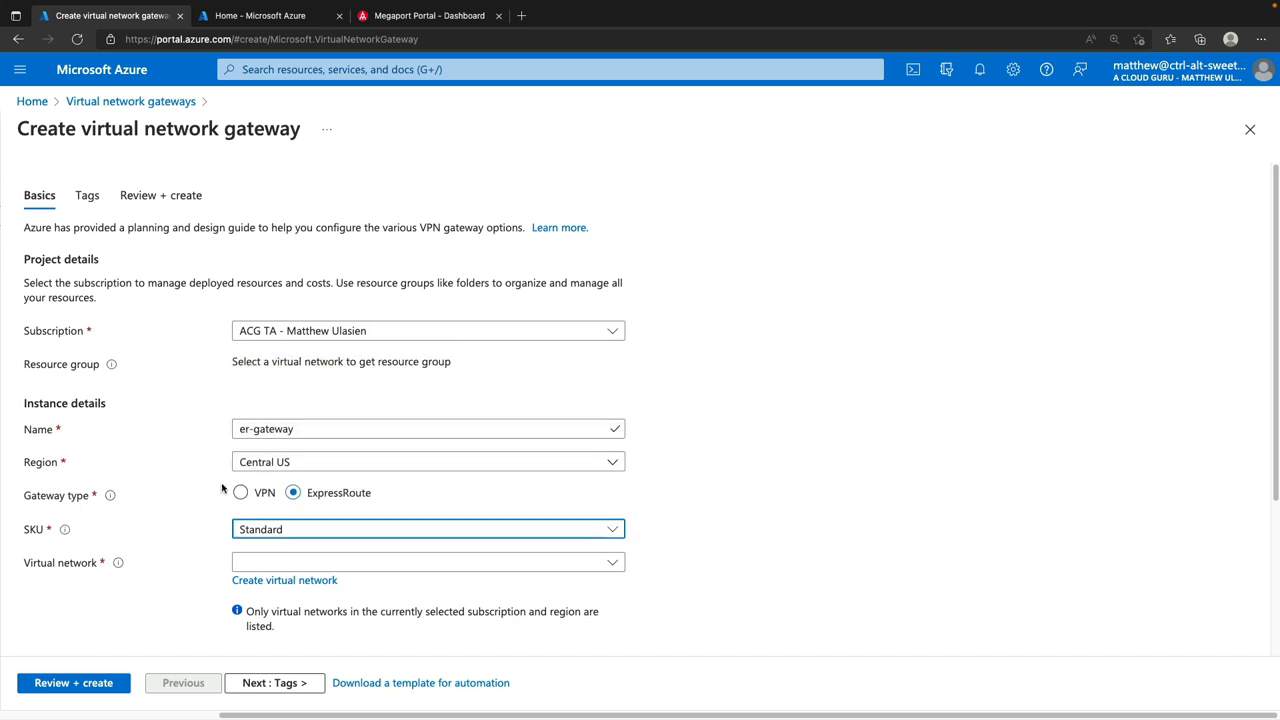
left_click(260, 564)
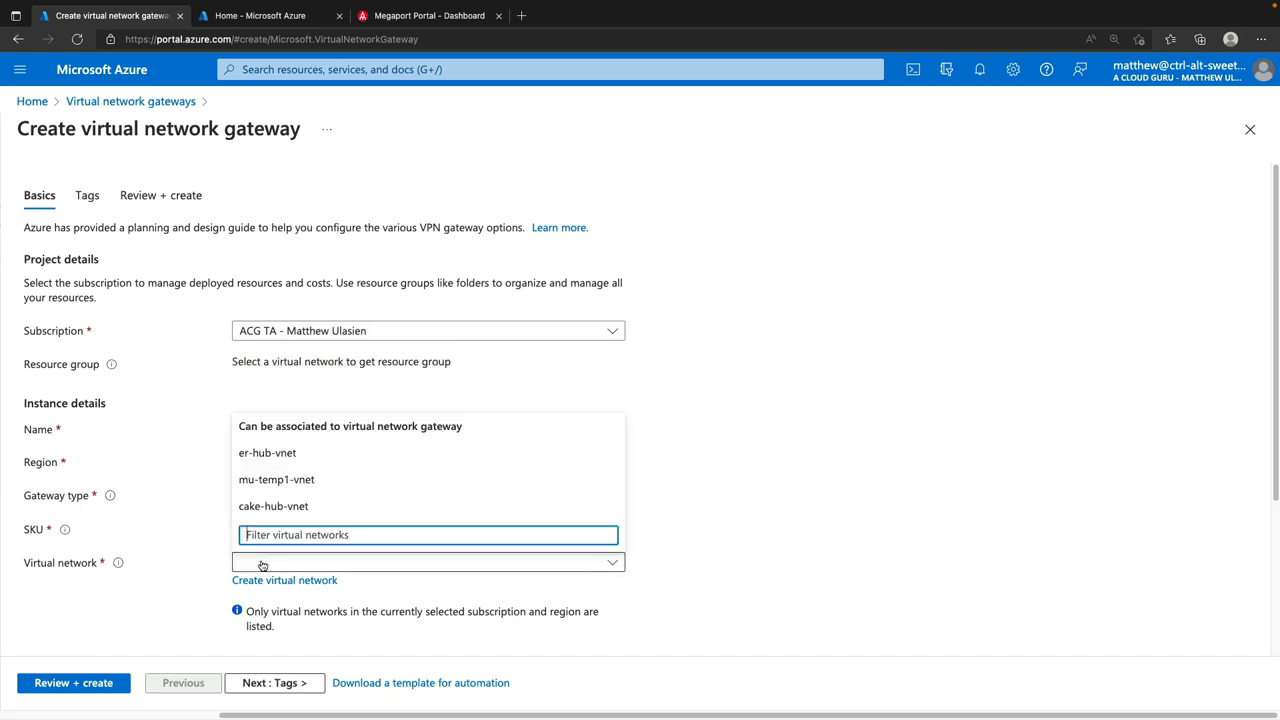
left_click(306, 455)
scroll(231, 490, "down", 3)
left_click(210, 426)
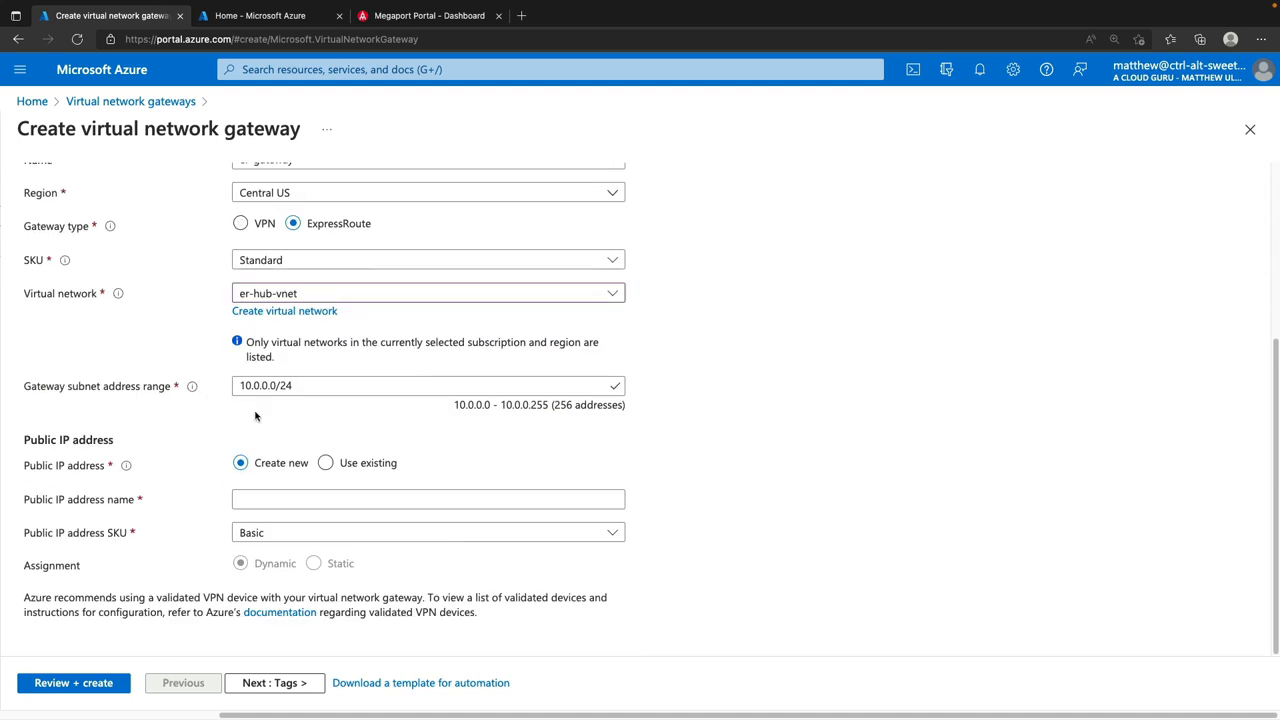
Set the gateway subnet address range to 10.0.0.0/27
left_click(300, 386)
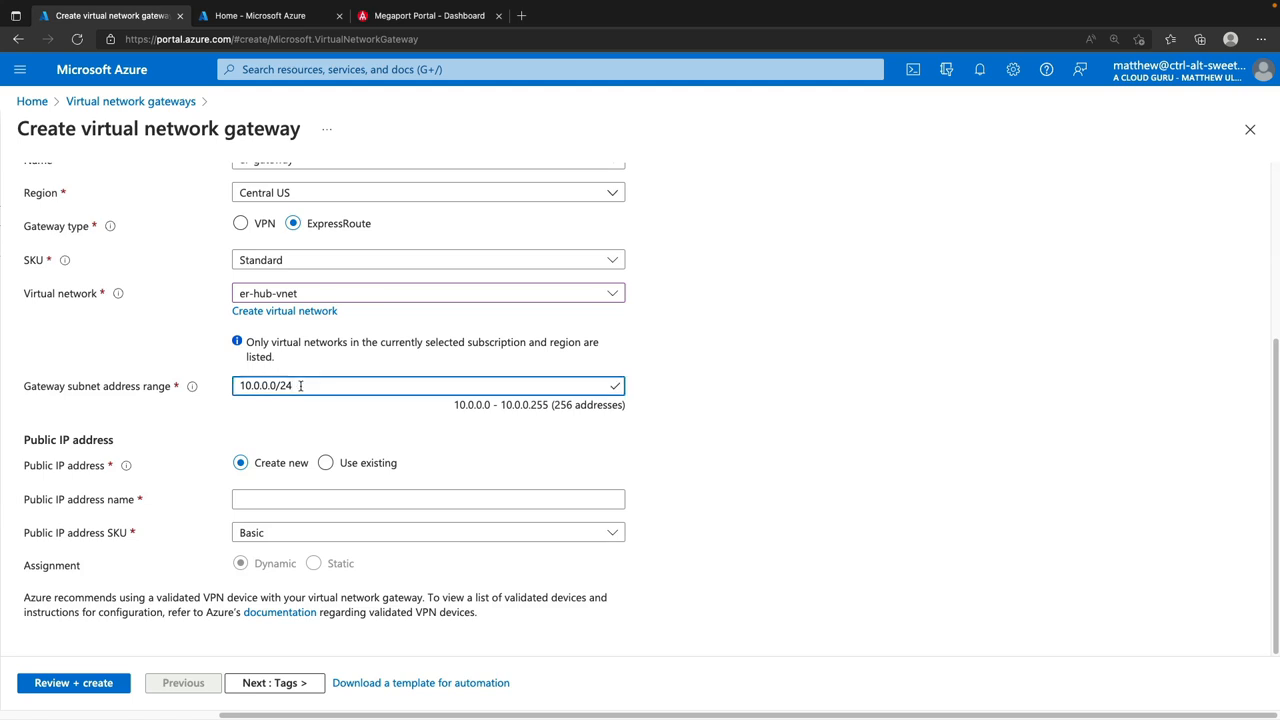
key("BackSpace")
key("BackSpace")
type("27")
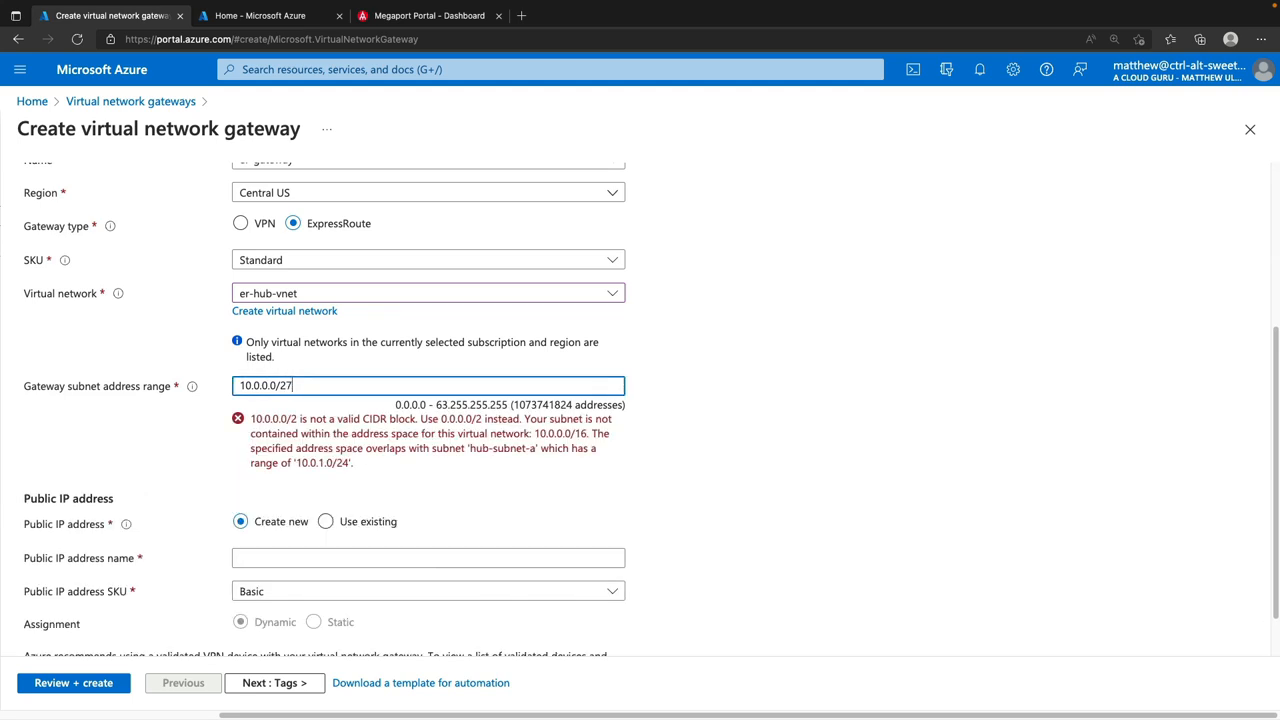
Give the gateway a new public IP address named er-ip with the Standard SKU, and deploy the gateway
left_click(277, 500)
type("er-ip")
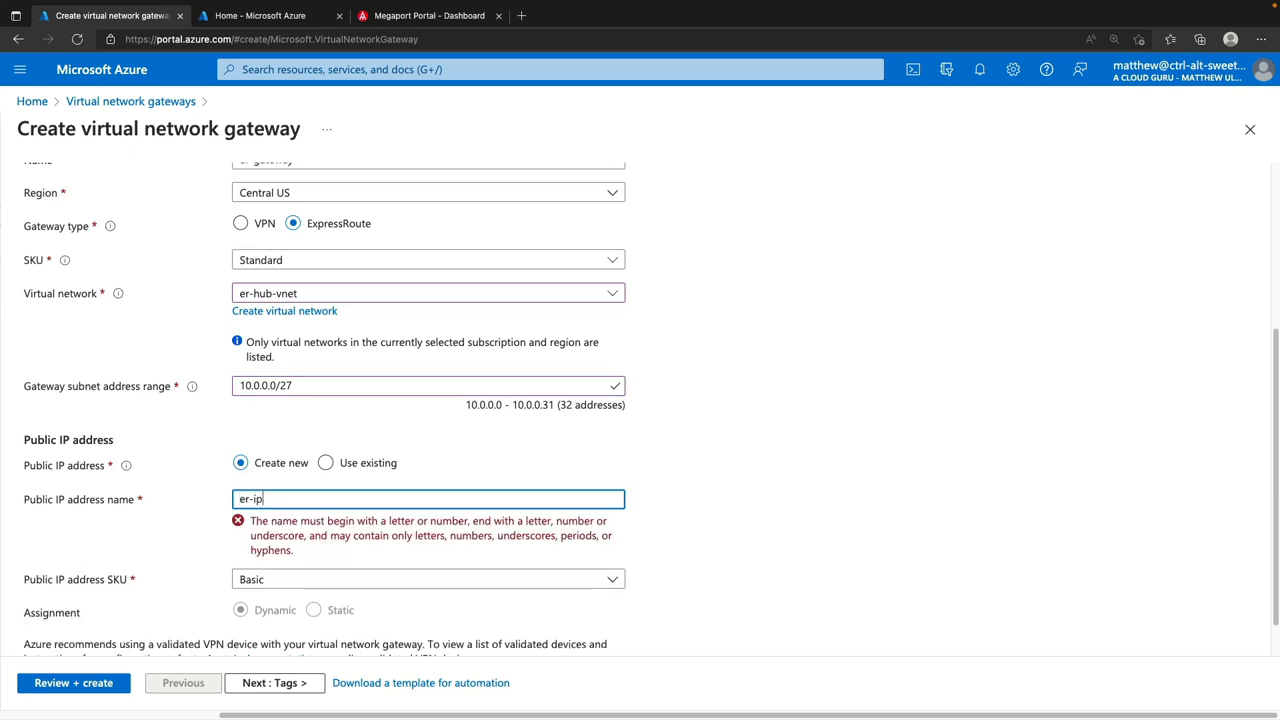
left_click(277, 537)
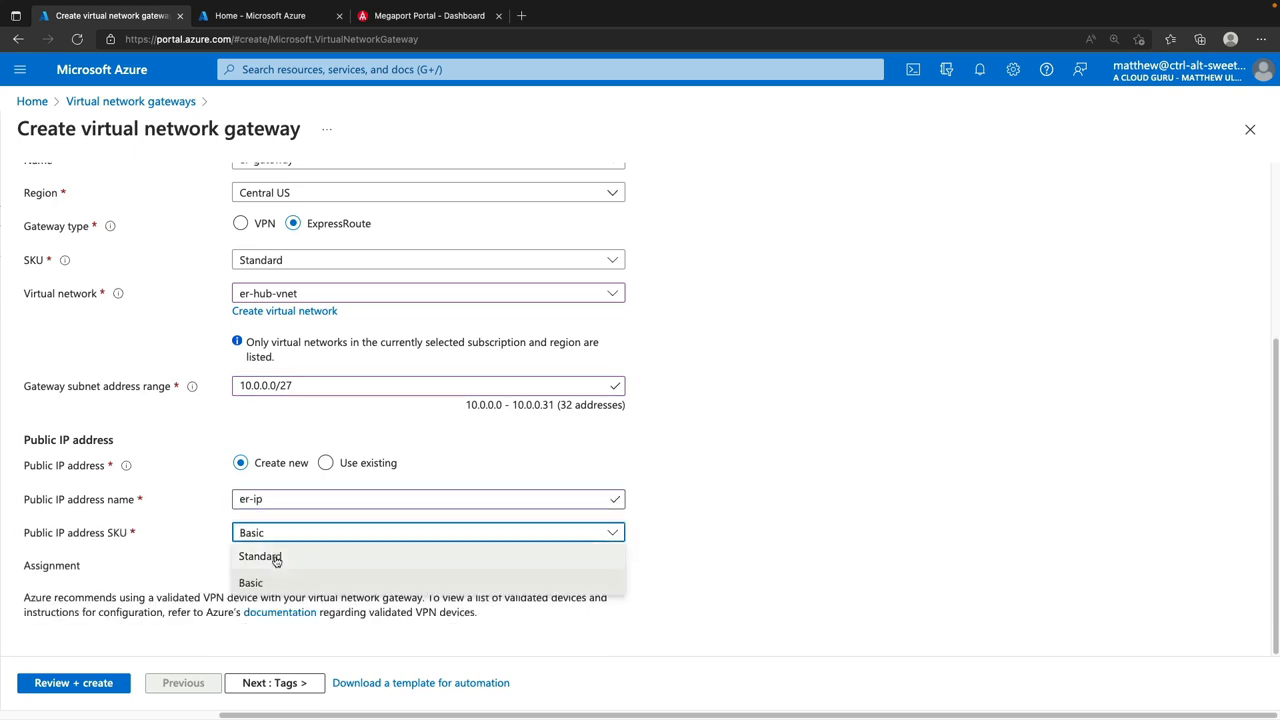
left_click(277, 557)
scroll(169, 460, "down", 1)
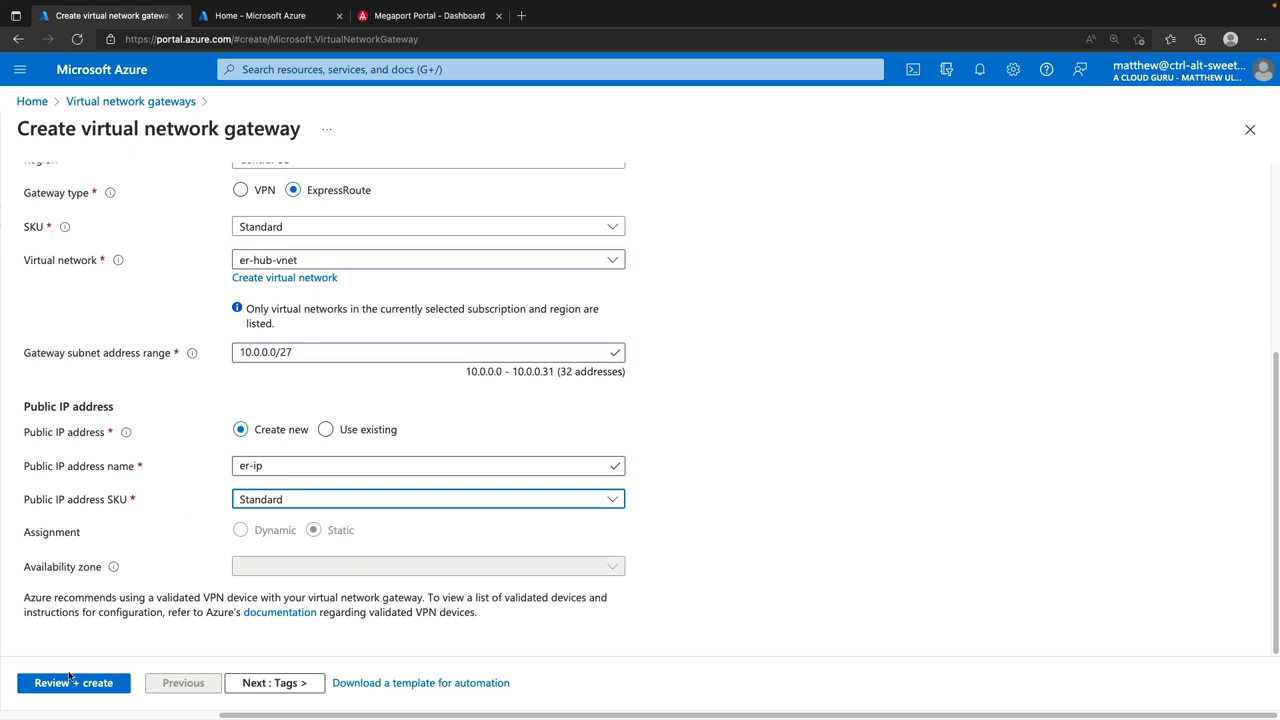
left_click(78, 689)
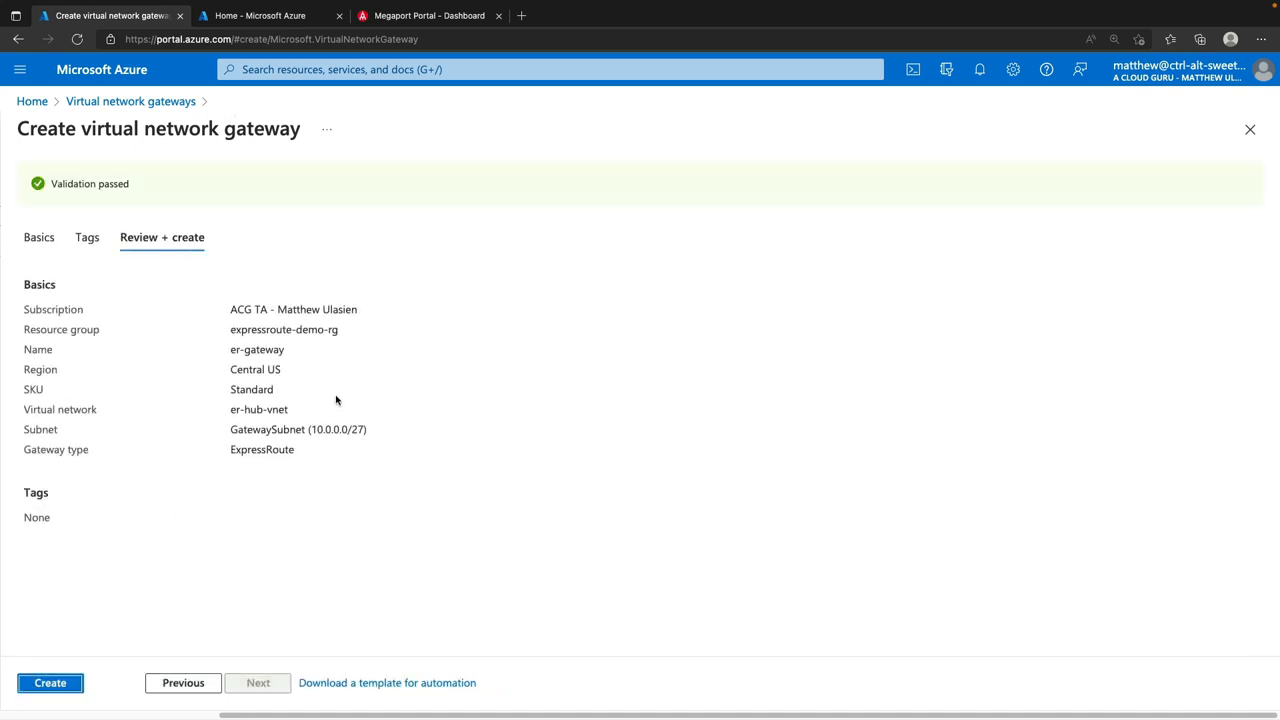
left_click(50, 683)
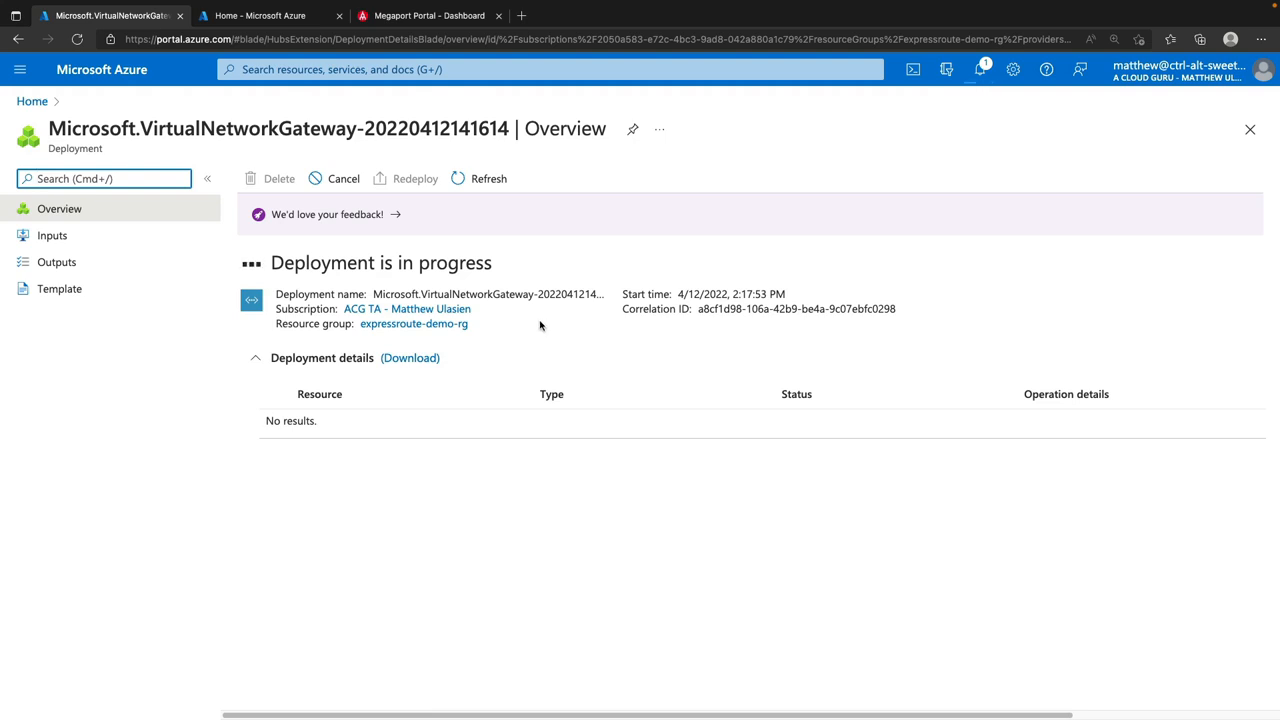
Start creating an ExpressRoute circuit in the expressroute-demo-rg resource group
left_click(265, 18)
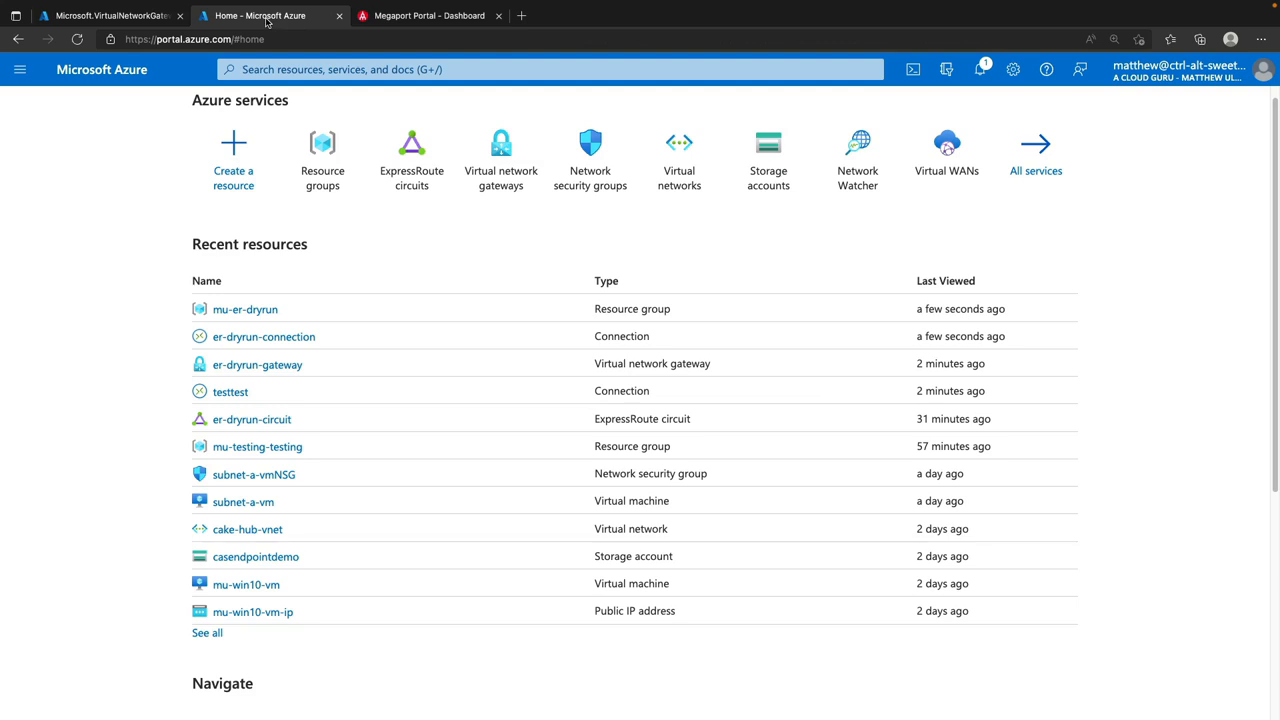
left_click(417, 156)
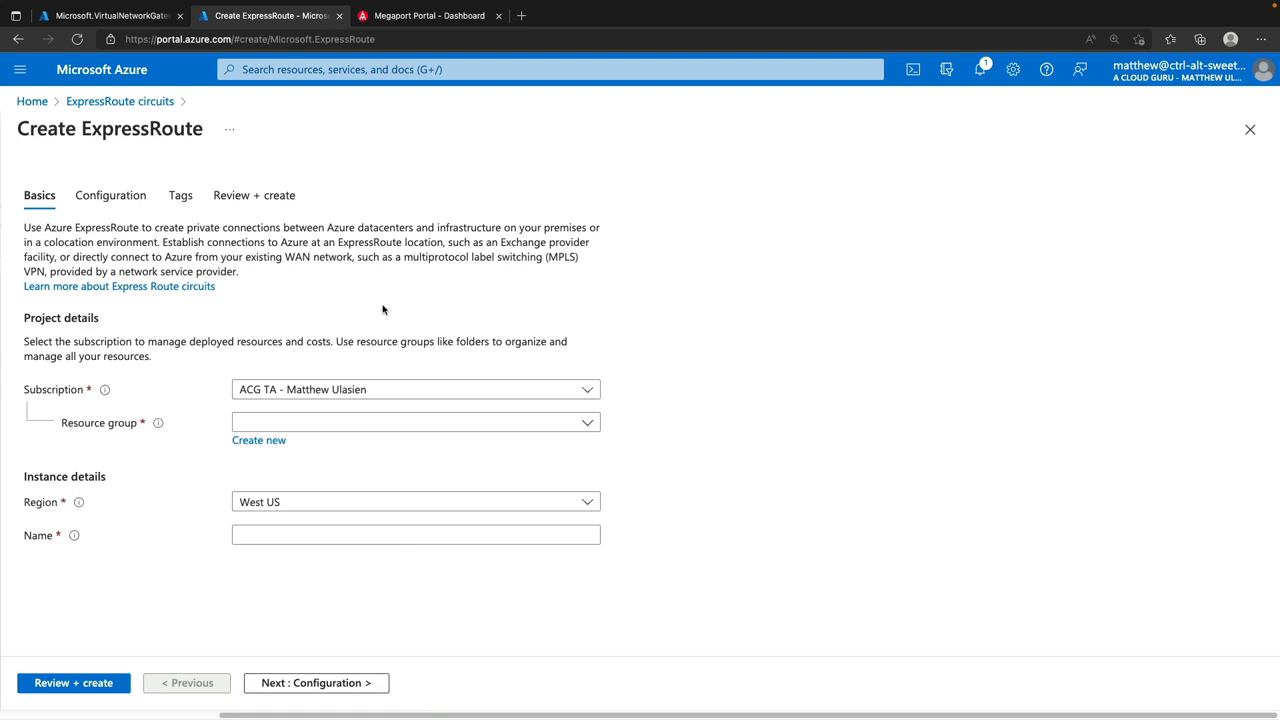
left_click(355, 424)
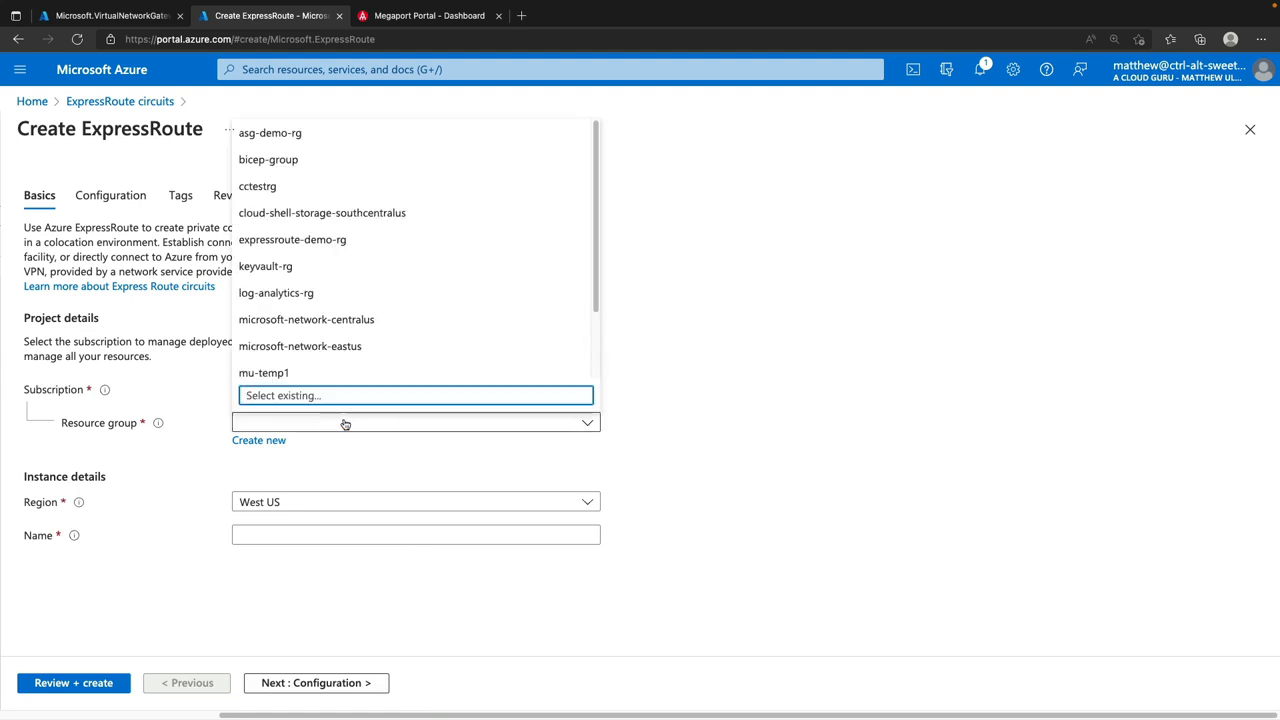
left_click(358, 243)
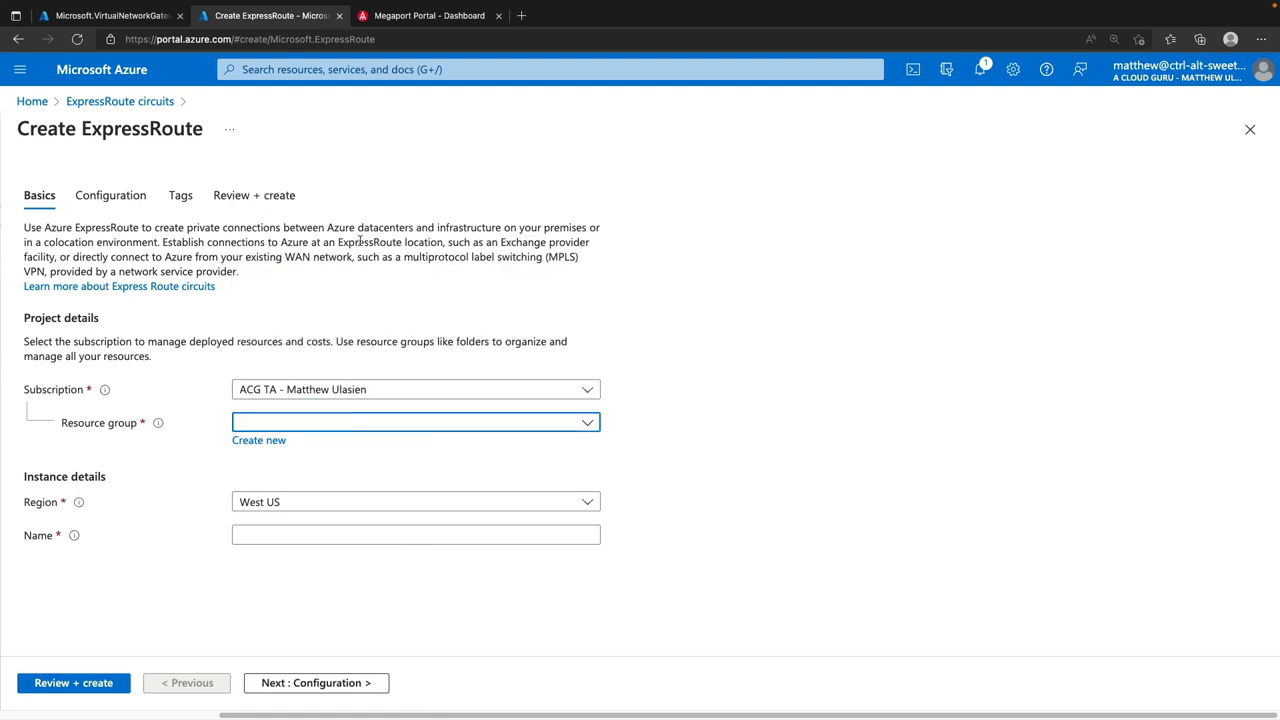
Set the circuit's region to Central US, name it er-demo-circuit, and continue to its configuration
left_click(304, 503)
type("central us")
key("Return")
left_click(334, 538)
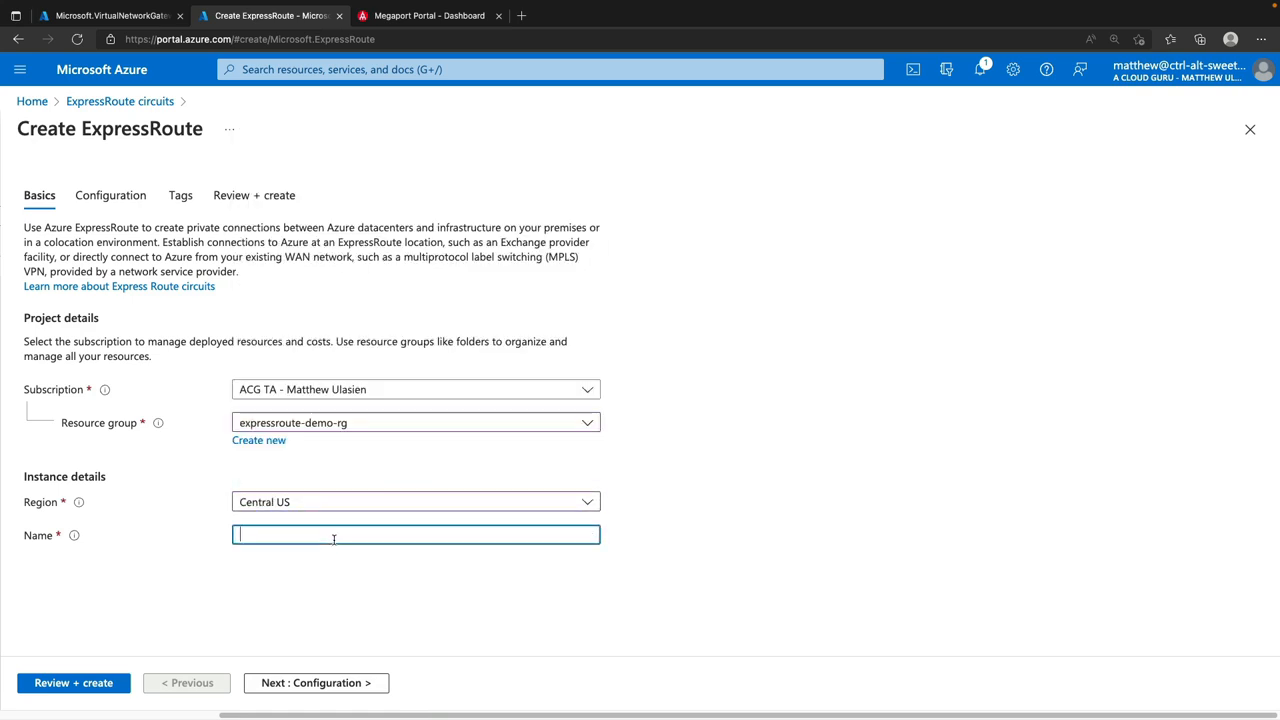
type("er-demo-circuit")
left_click(300, 682)
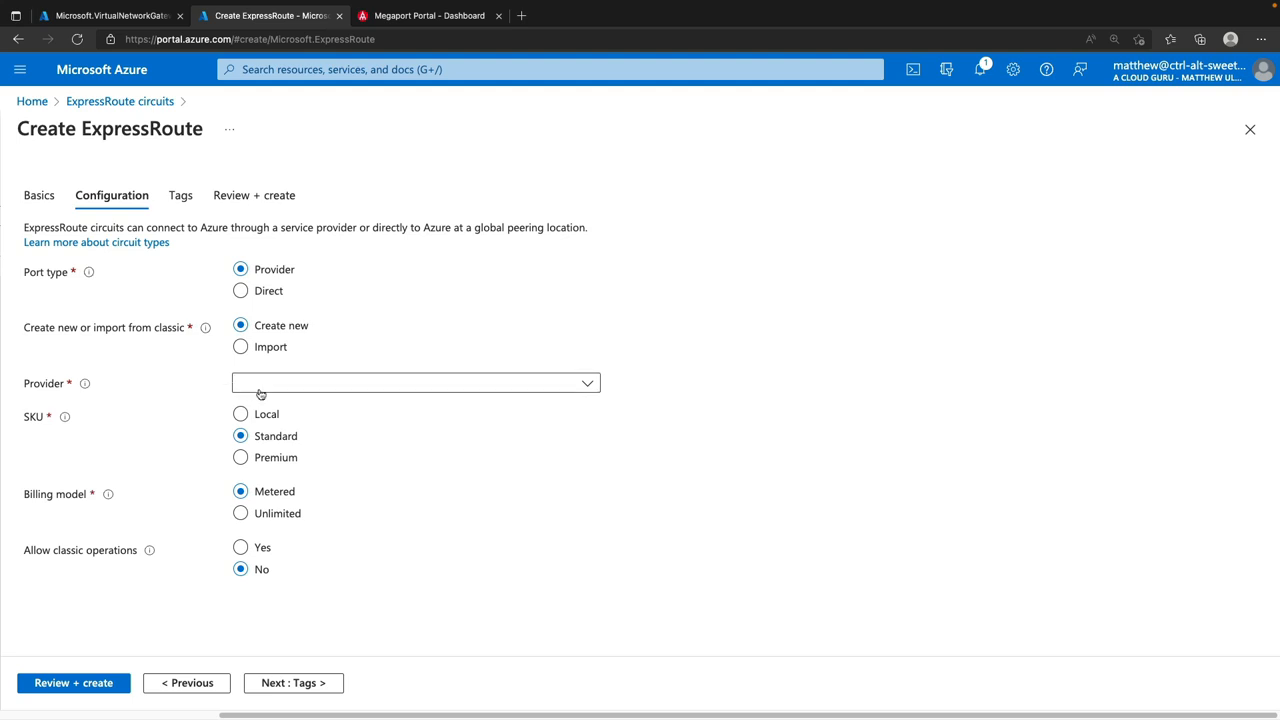
Configure the circuit with Megaport as provider, Chicago as peering location and a bandwidth of 50Mbps
left_click(291, 387)
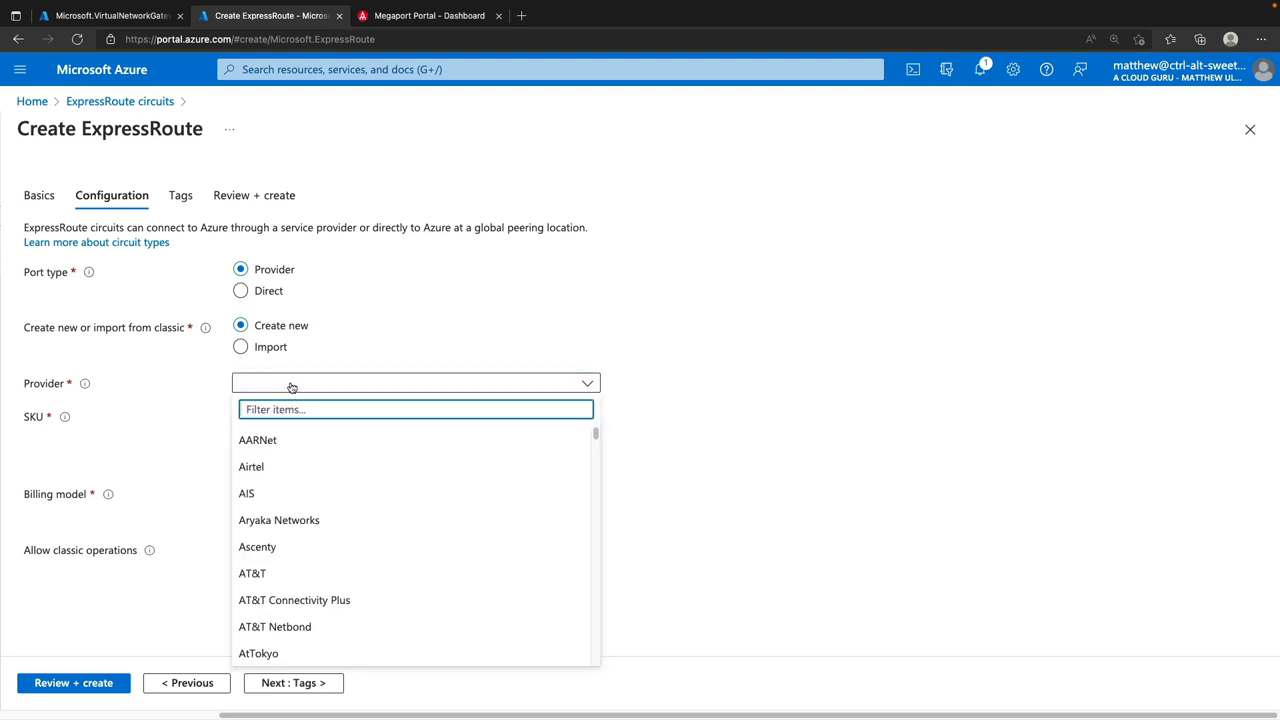
type("mega")
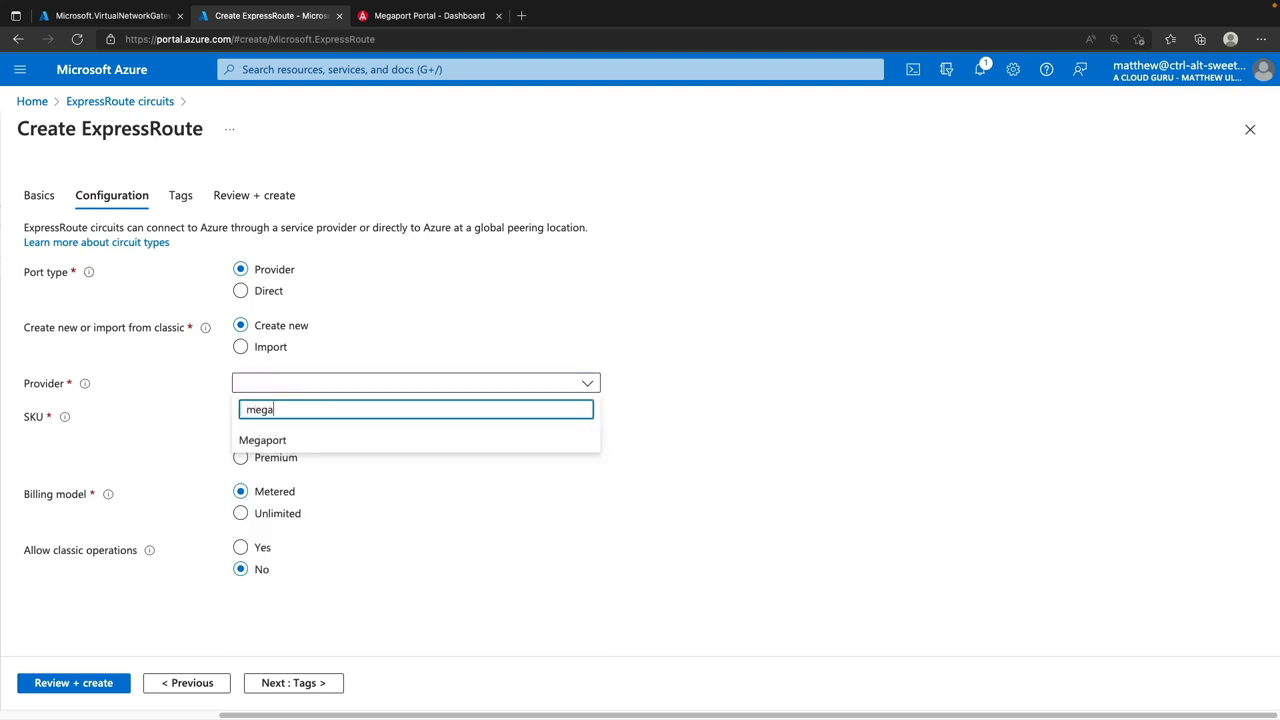
left_click(316, 442)
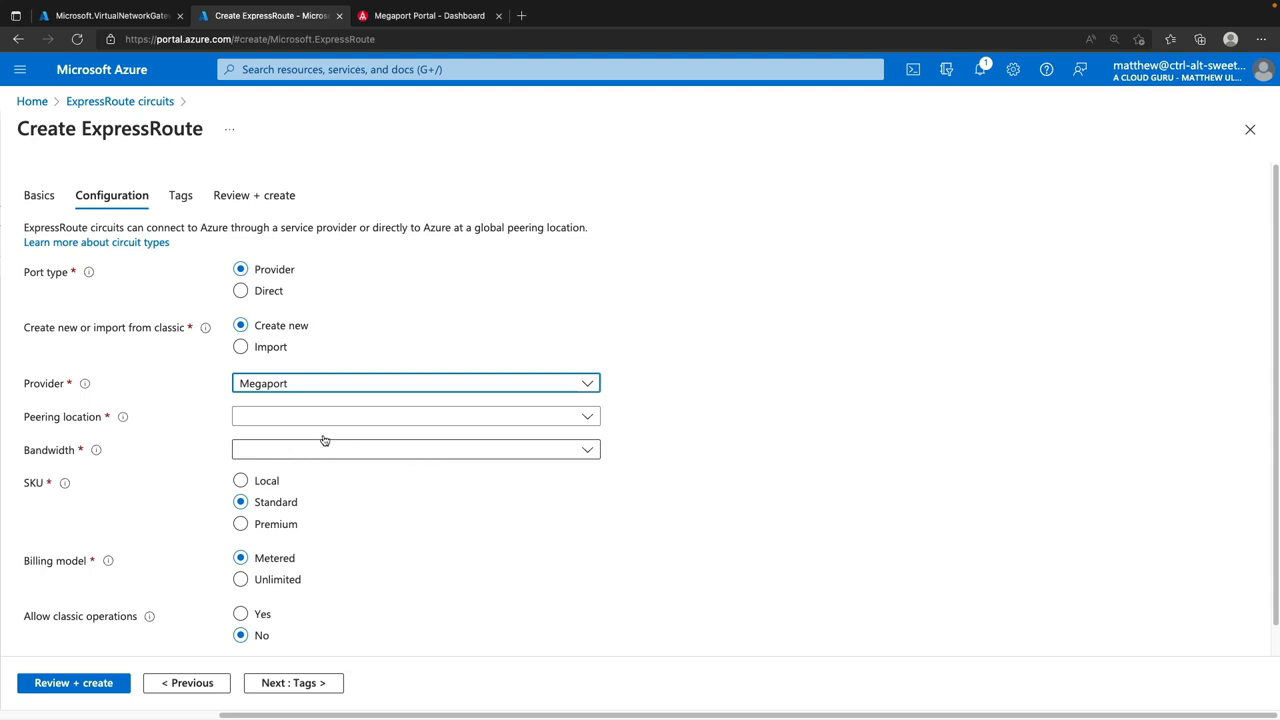
left_click(318, 421)
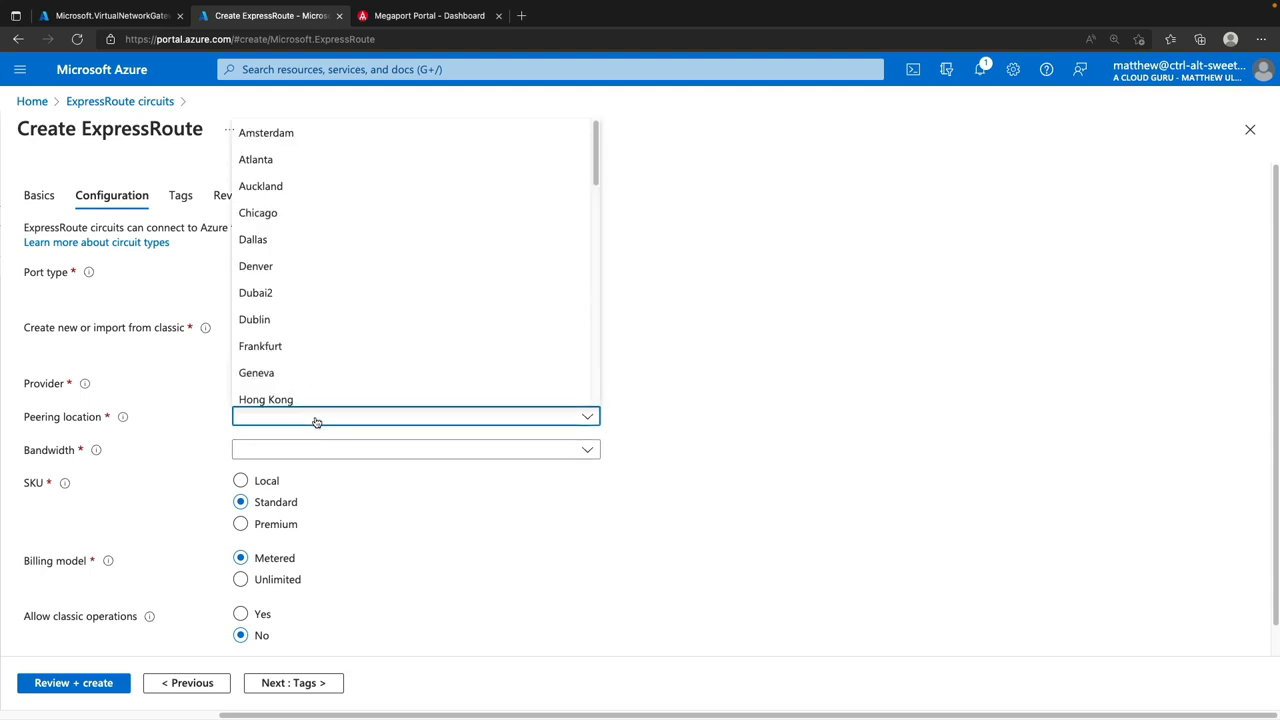
left_click(272, 213)
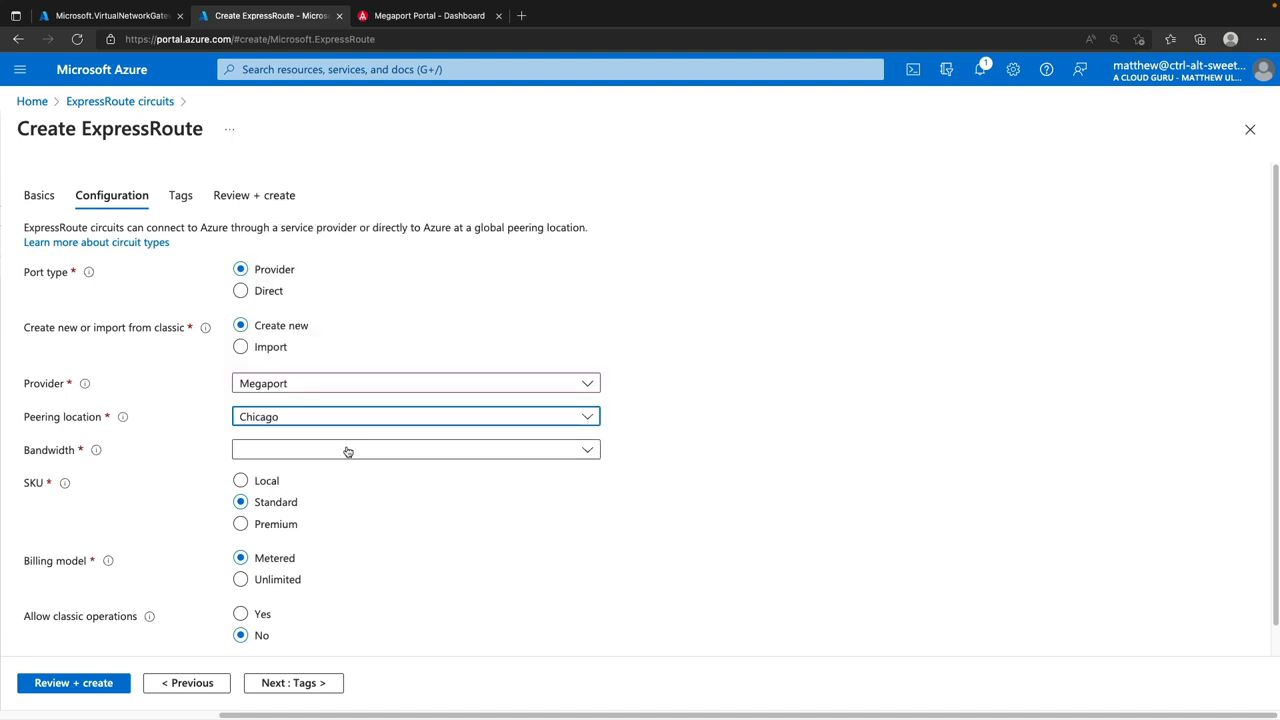
left_click(301, 453)
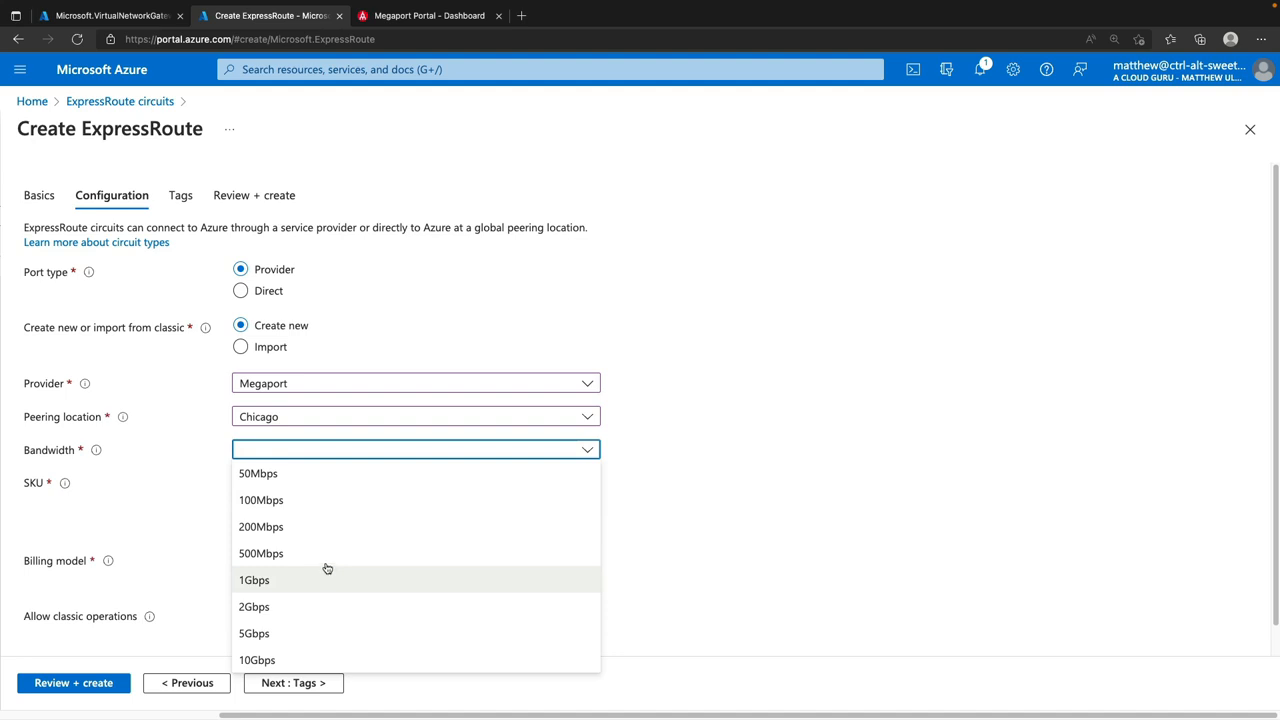
left_click(292, 476)
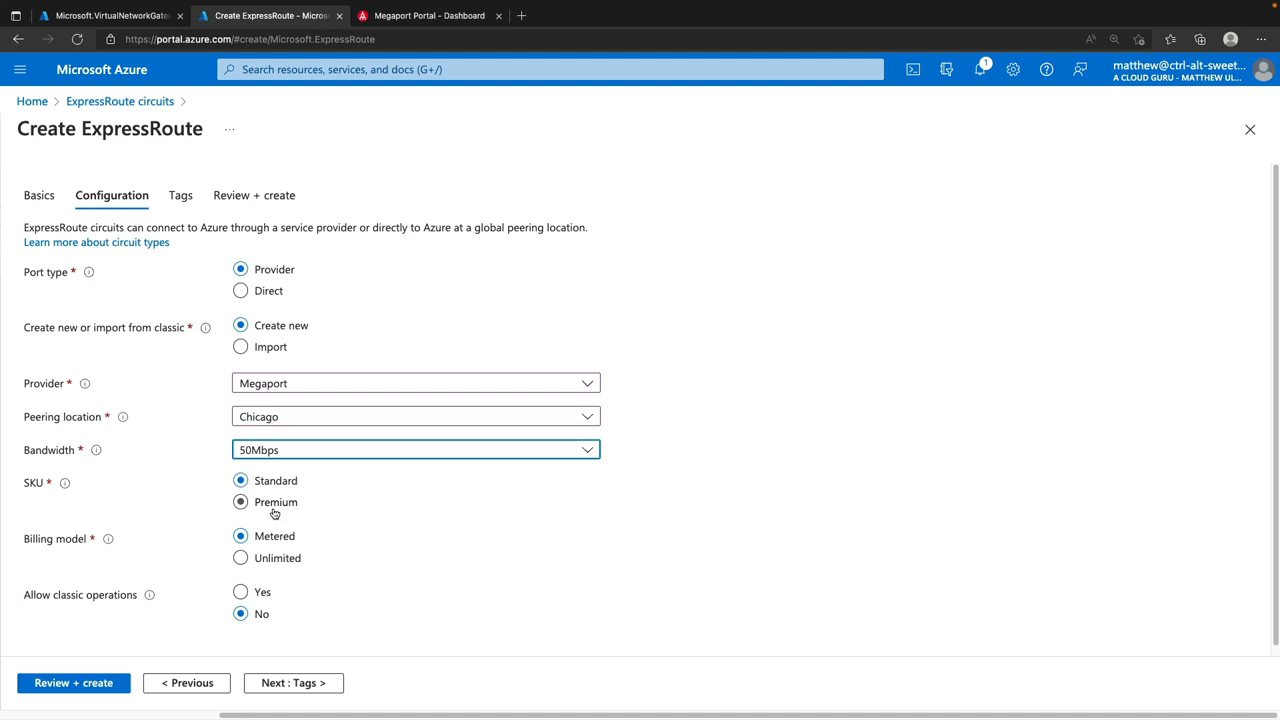
Change the circuit's bandwidth to 1Gbps and select the Local SKU
left_click(285, 455)
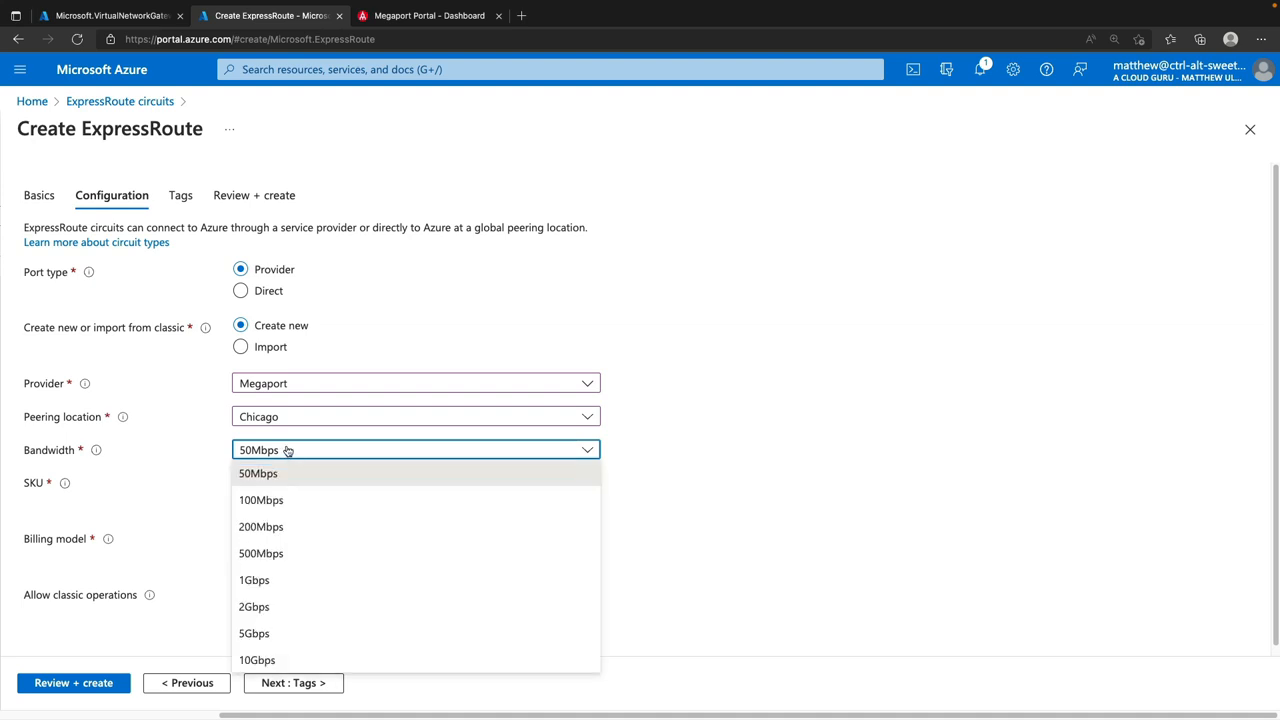
left_click(286, 582)
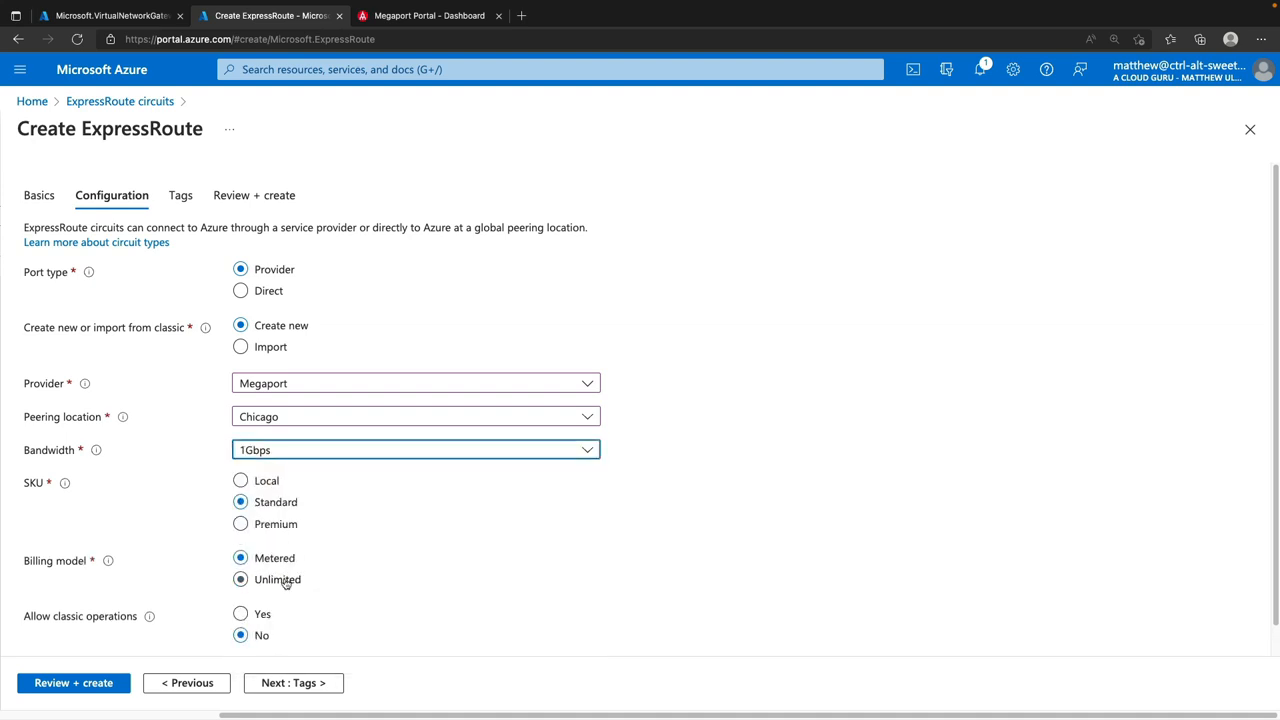
left_click(241, 481)
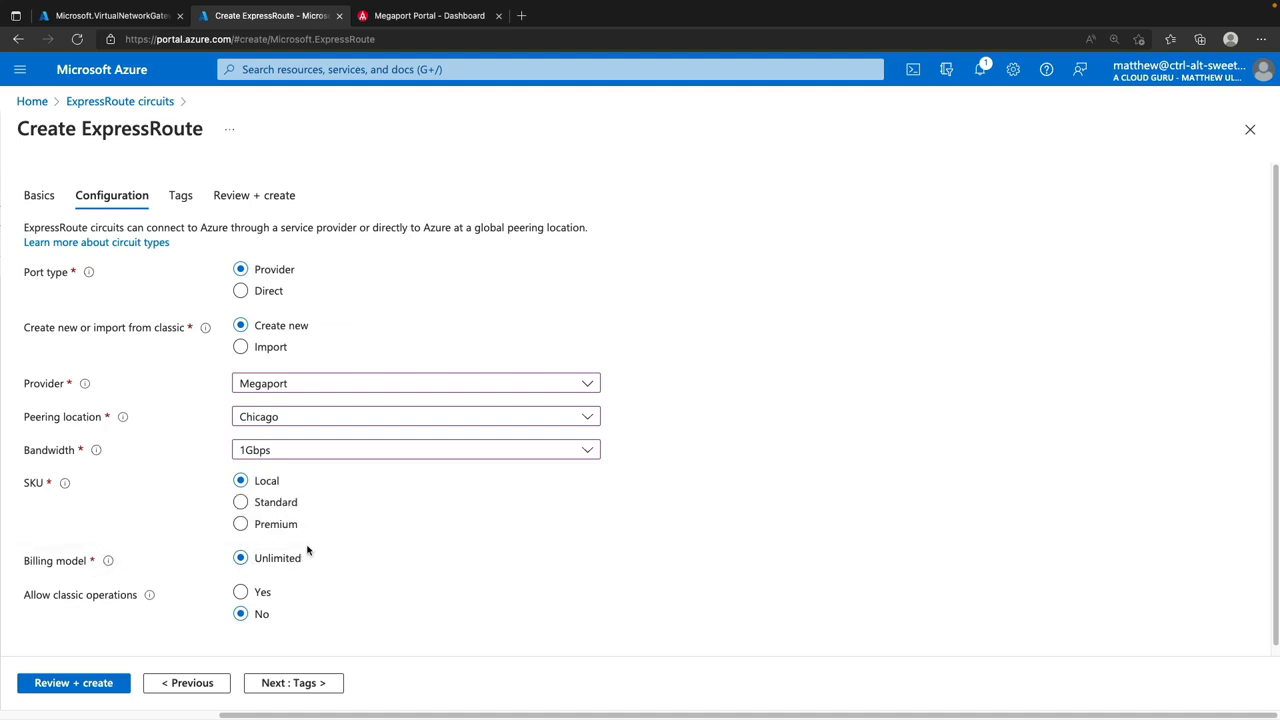
Change the circuit's SKU to Standard and its bandwidth to 50Mbps
left_click(267, 503)
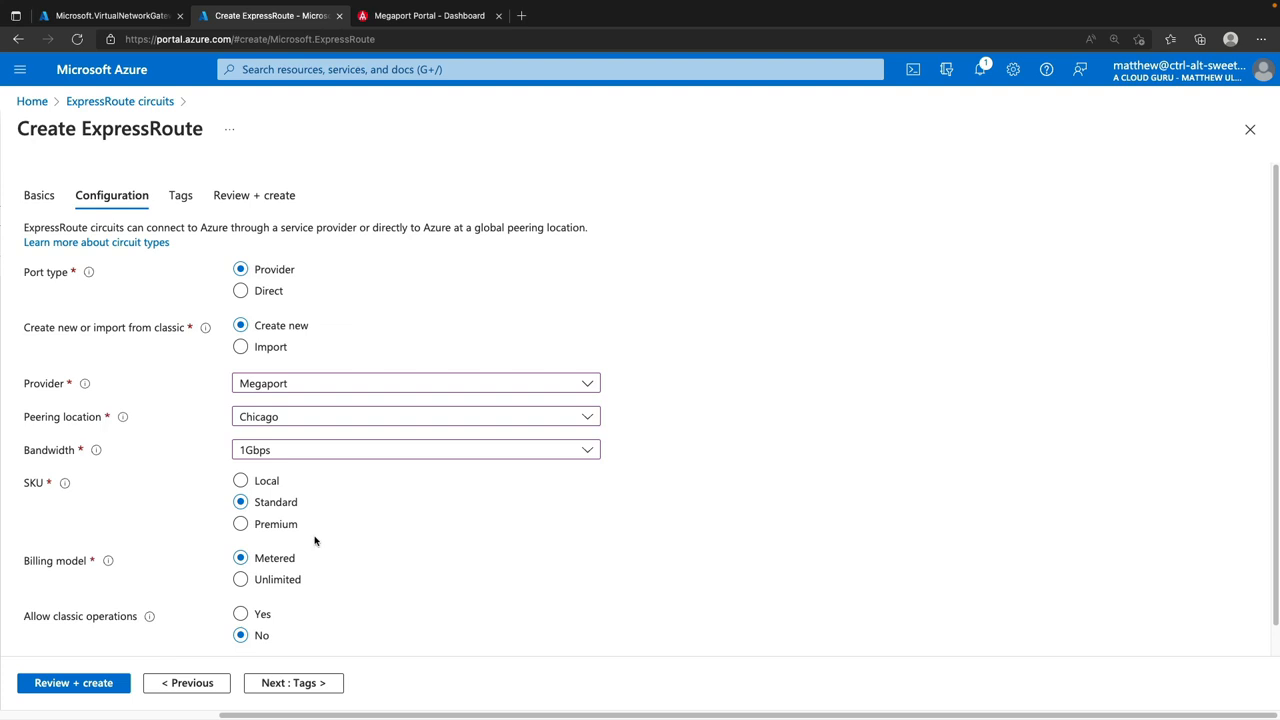
left_click(283, 452)
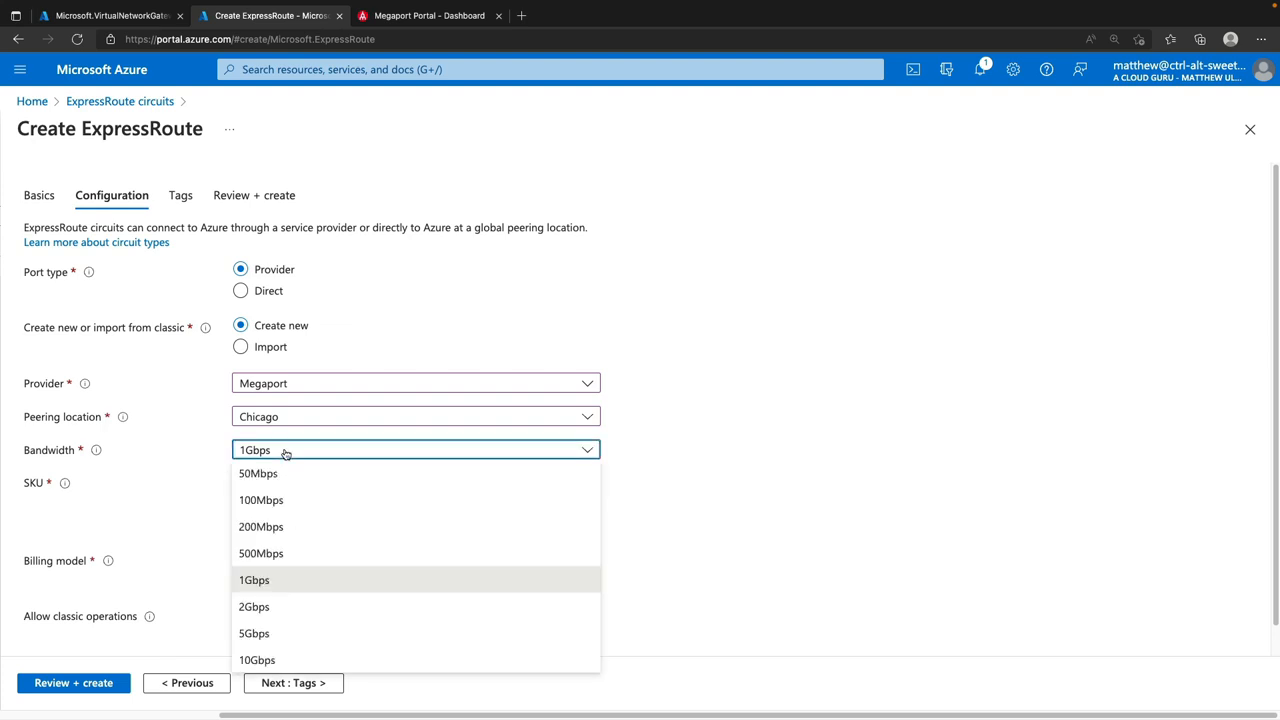
left_click(279, 477)
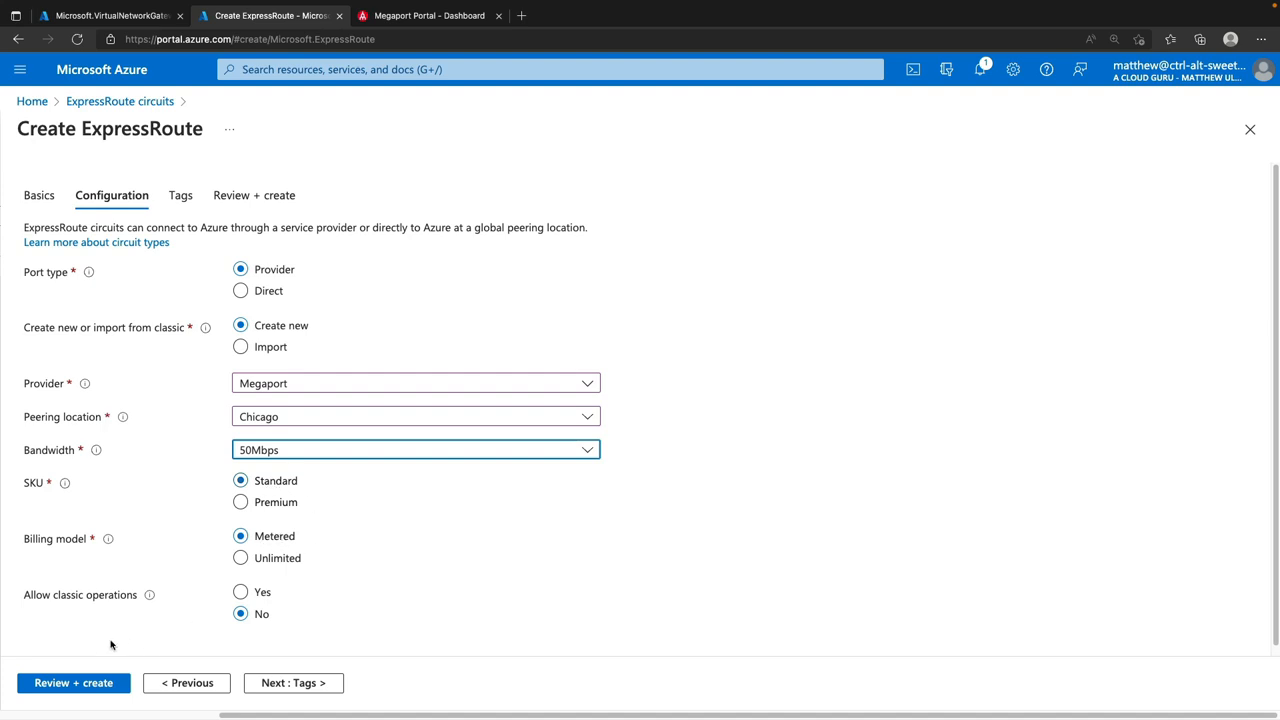
Create er-demo-circuit and copy its service key from the deployed resource
left_click(74, 682)
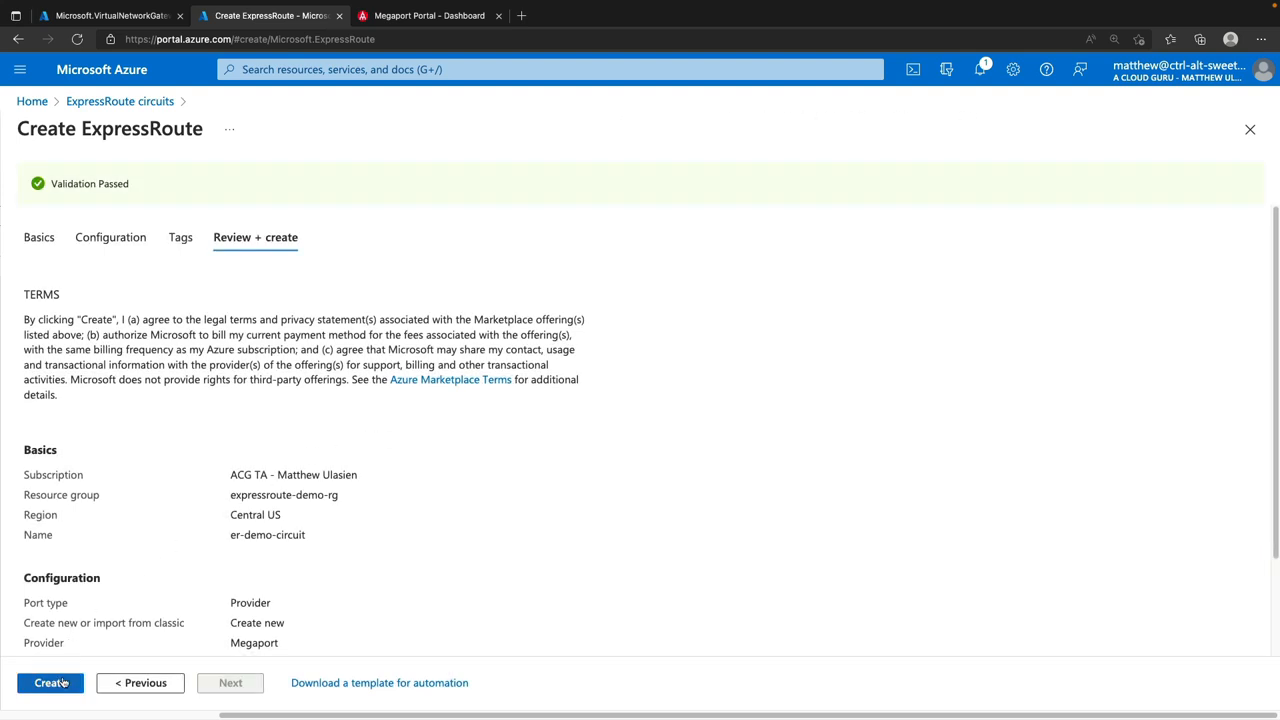
left_click(51, 683)
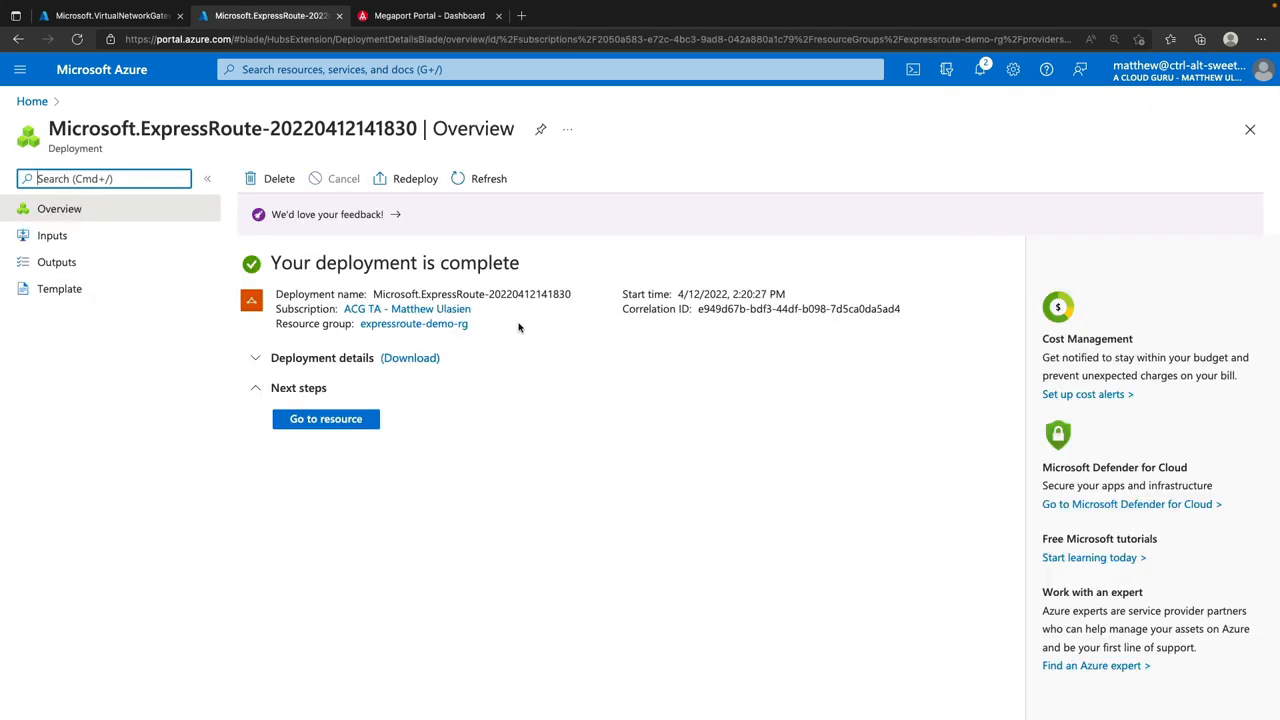
left_click(331, 422)
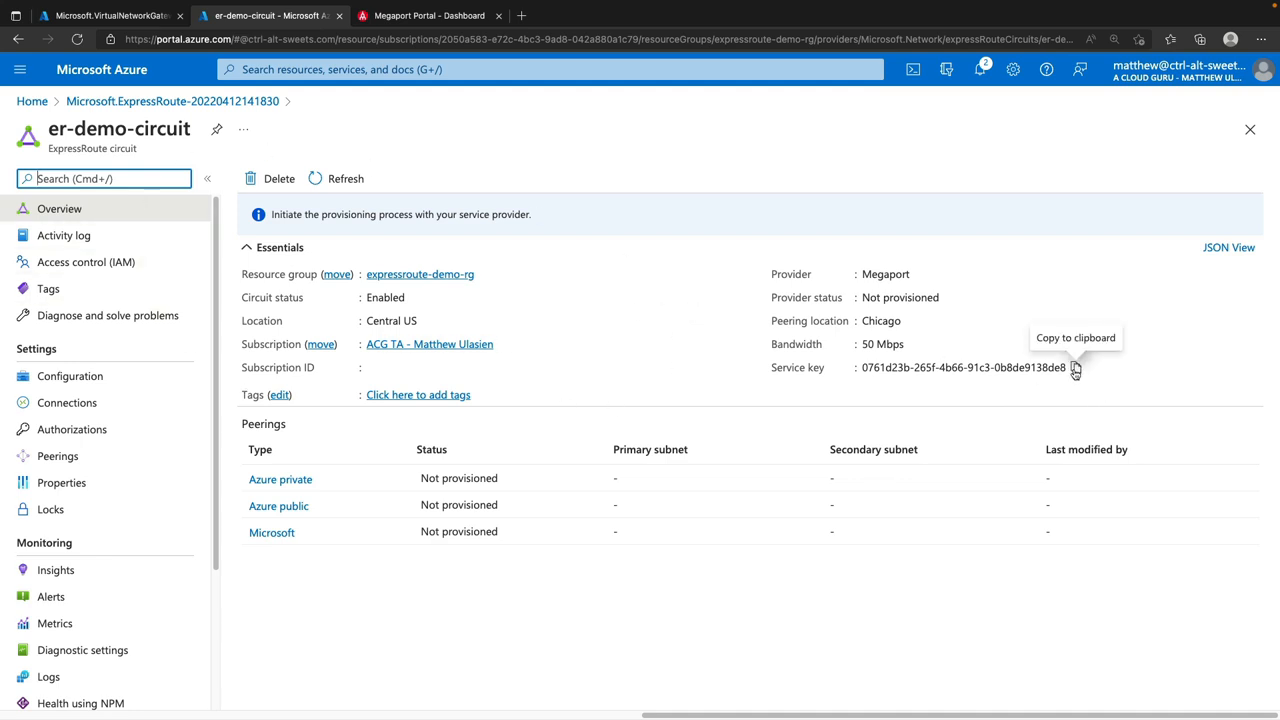
left_click(1076, 368)
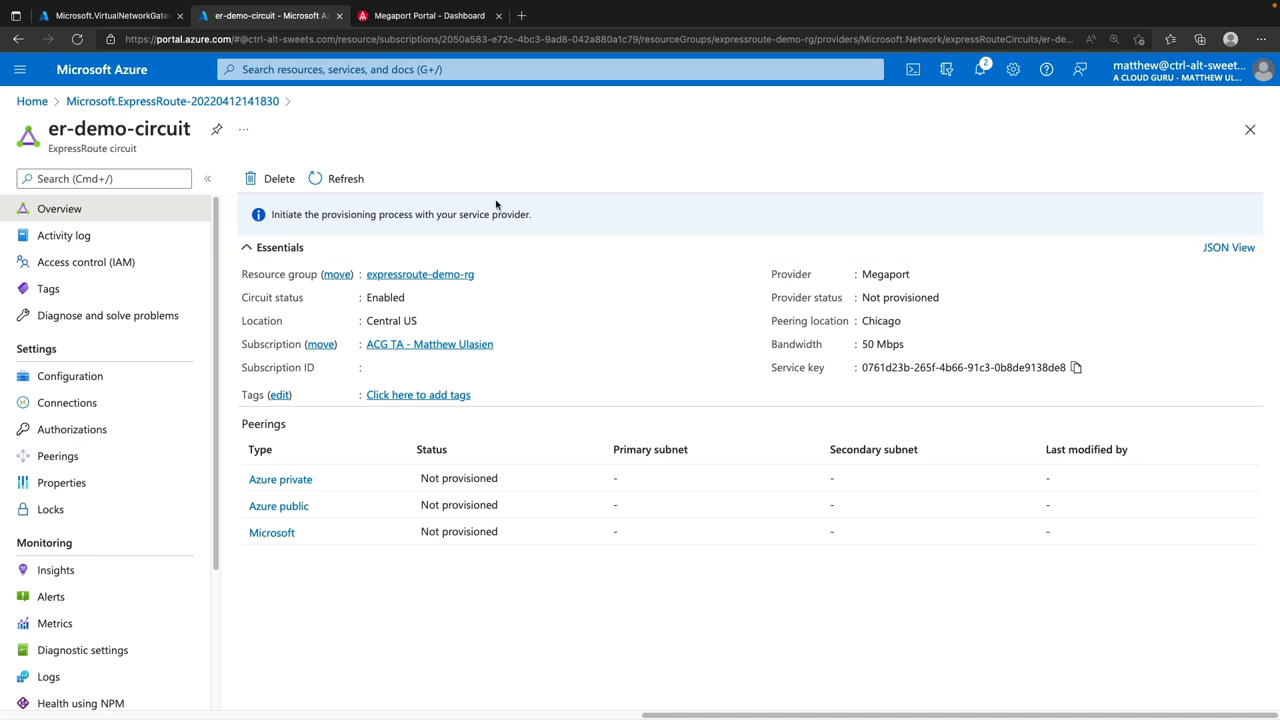
Switch to the Megaport portal and start a connection from the er-demo-circuit port to Microsoft Azure
left_click(435, 17)
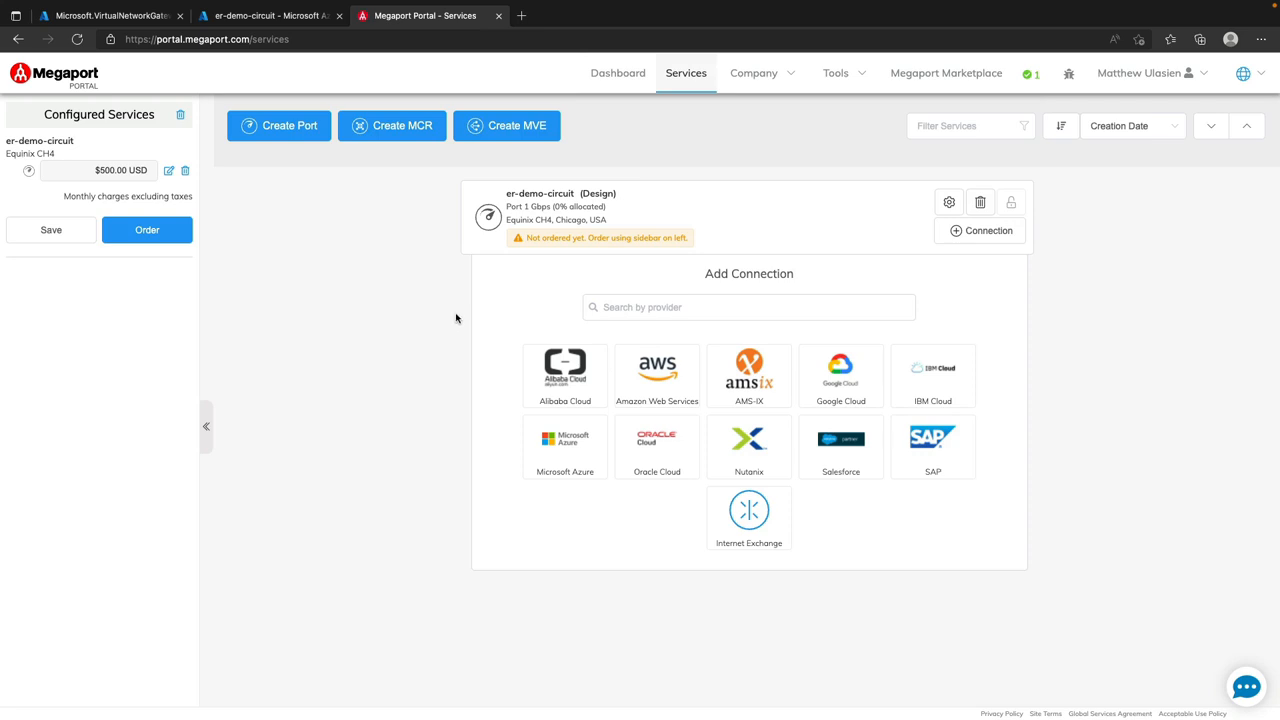
left_click(558, 440)
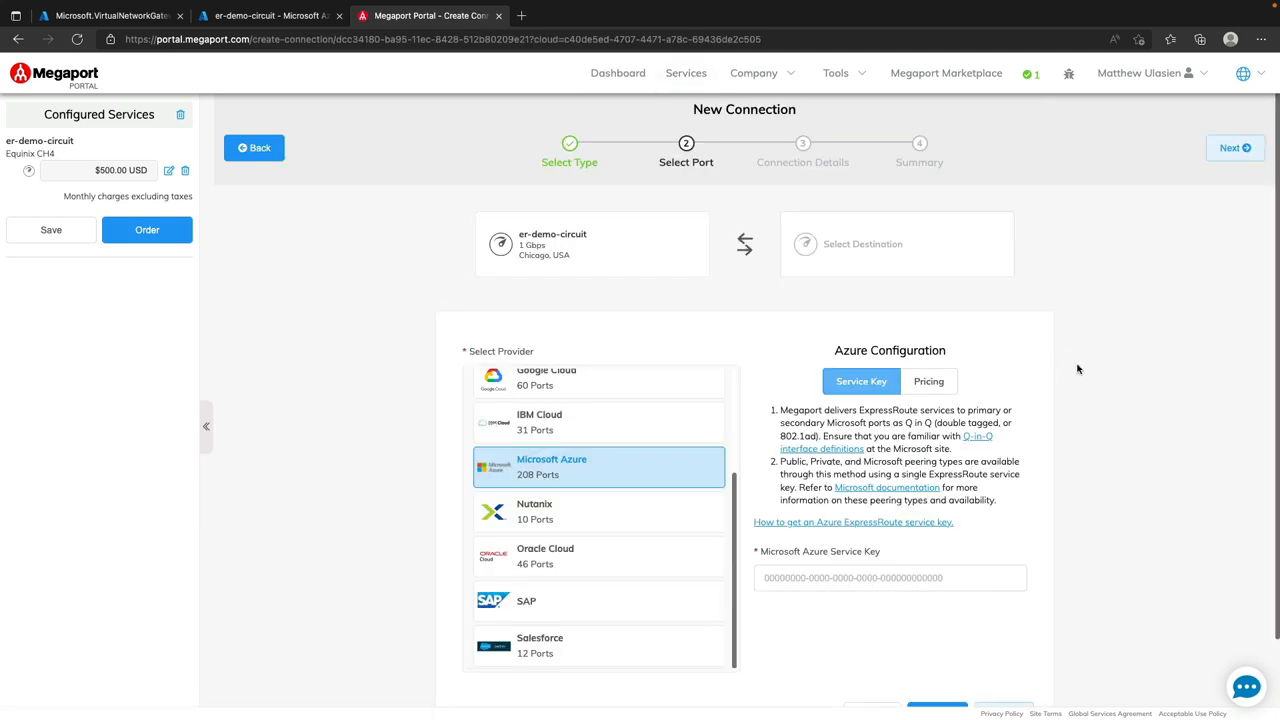
scroll(1043, 376, "down", 1)
scroll(1043, 376, "down", 1)
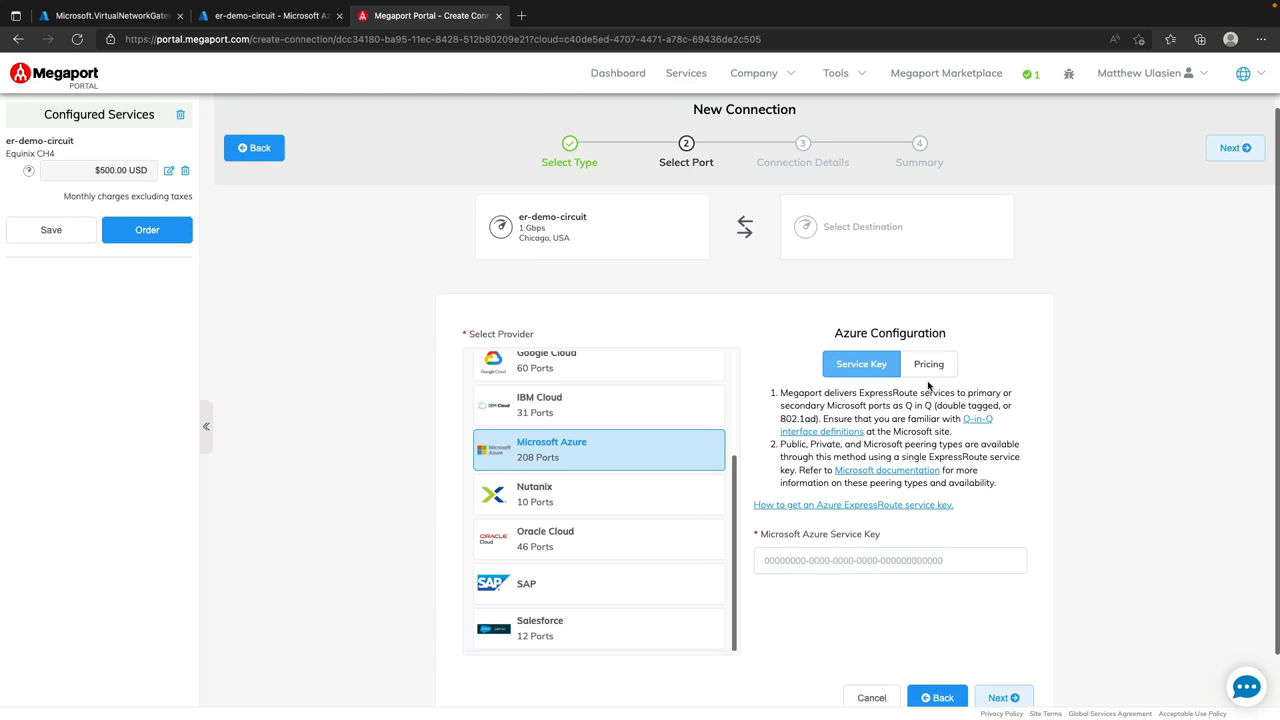
Copy the circuit's service key again from the Azure portal and paste it into Megaport's Microsoft Azure Service Key field
left_click(248, 16)
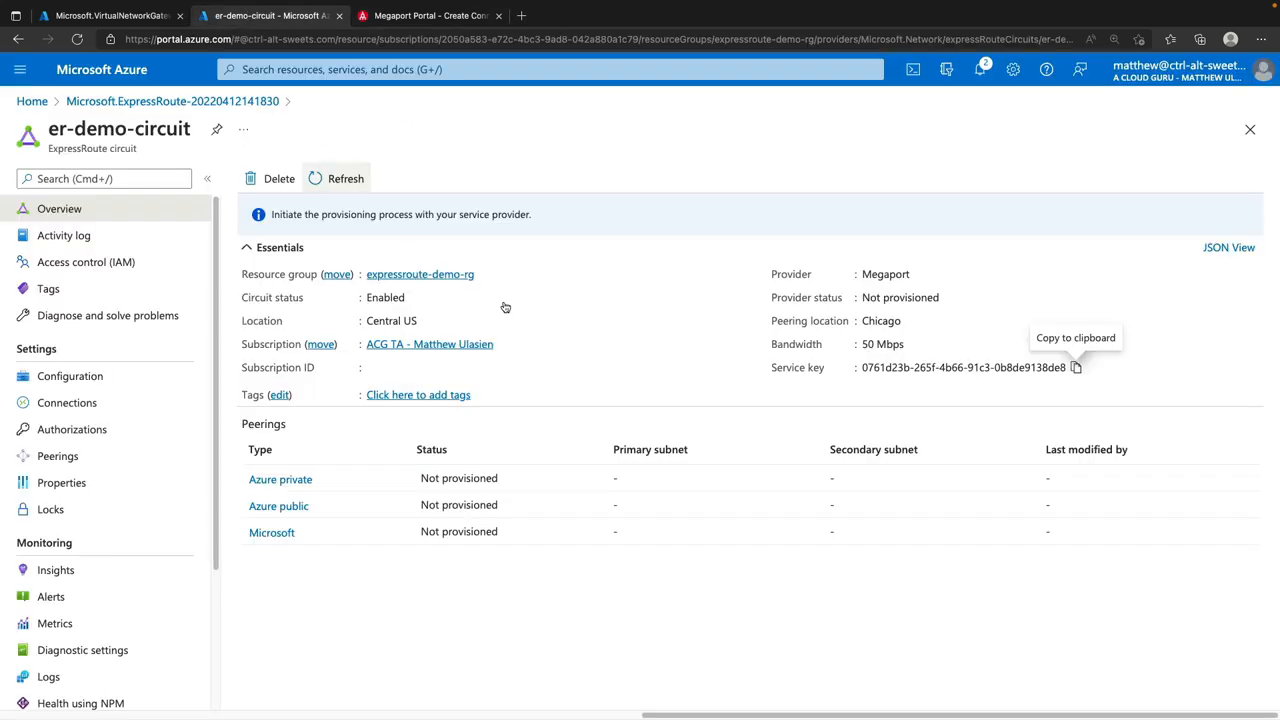
left_click(1075, 367)
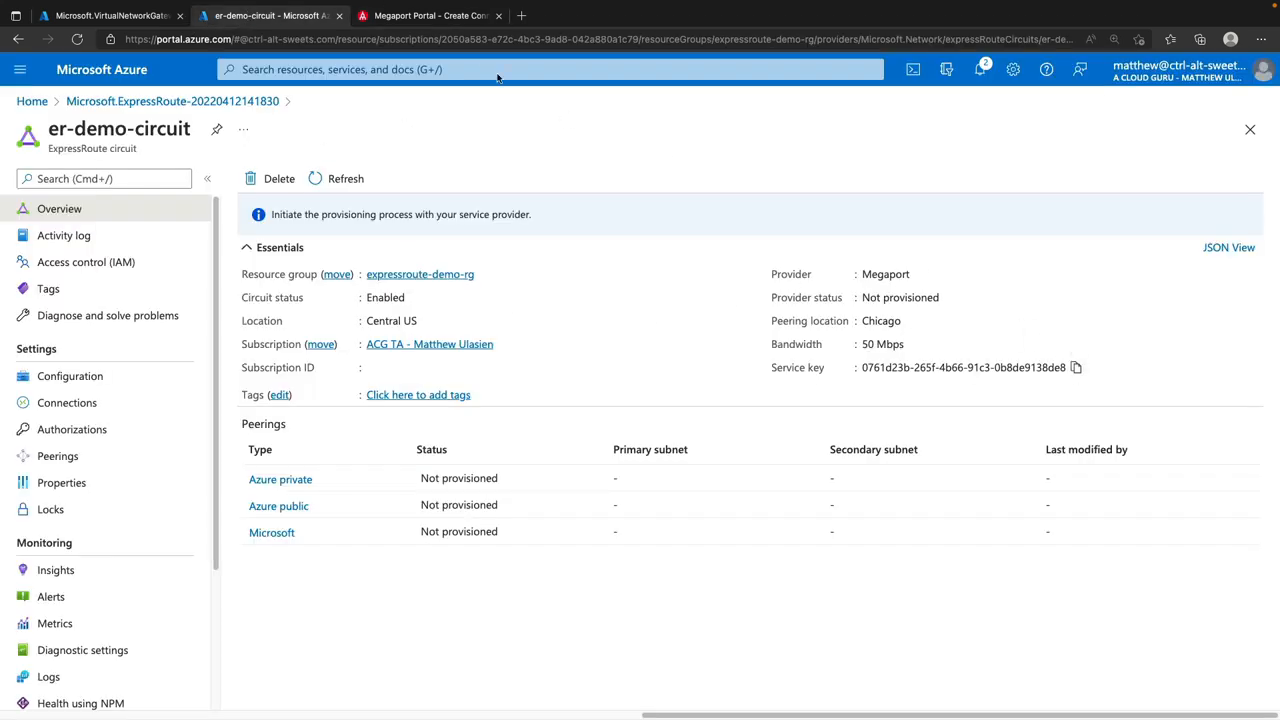
left_click(432, 22)
left_click(851, 560)
key("ctrl+v")
Choose the Chicago Primary port and add the connection primary-demo-circuit with a 50 Mbps rate limit and preferred A-End VLAN 50
scroll(1067, 401, "down", 1)
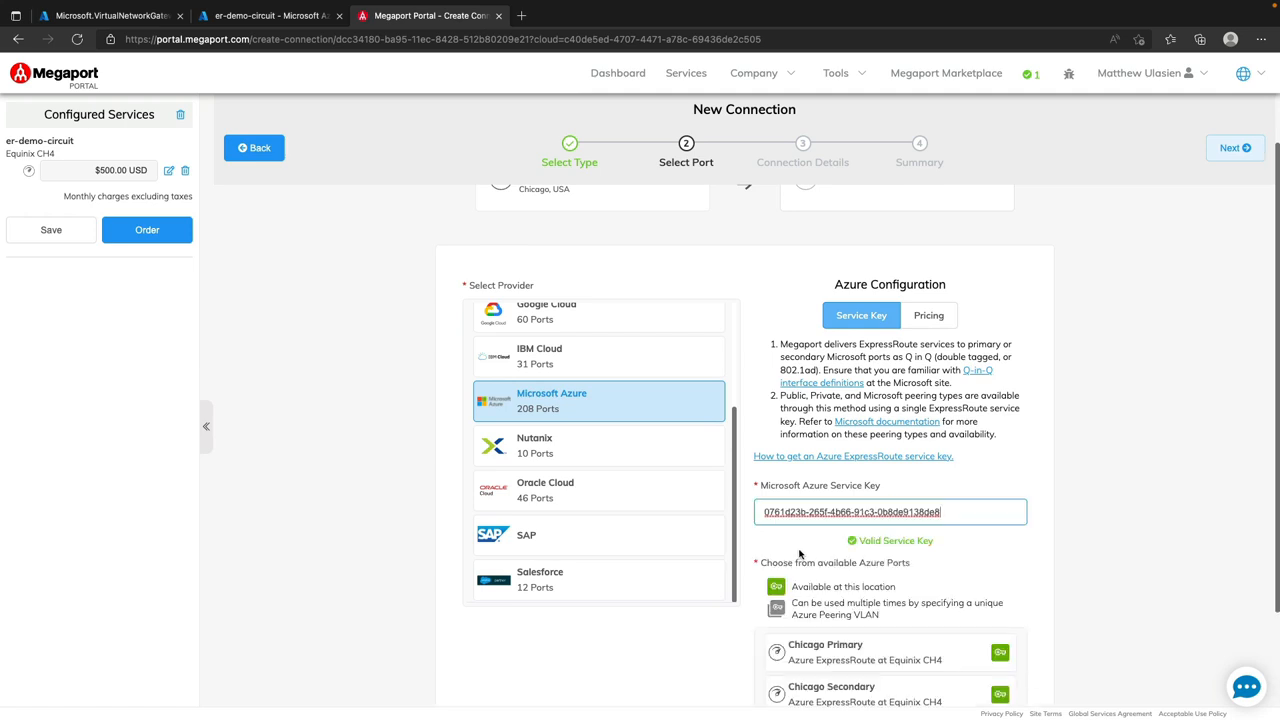
scroll(815, 530, "down", 2)
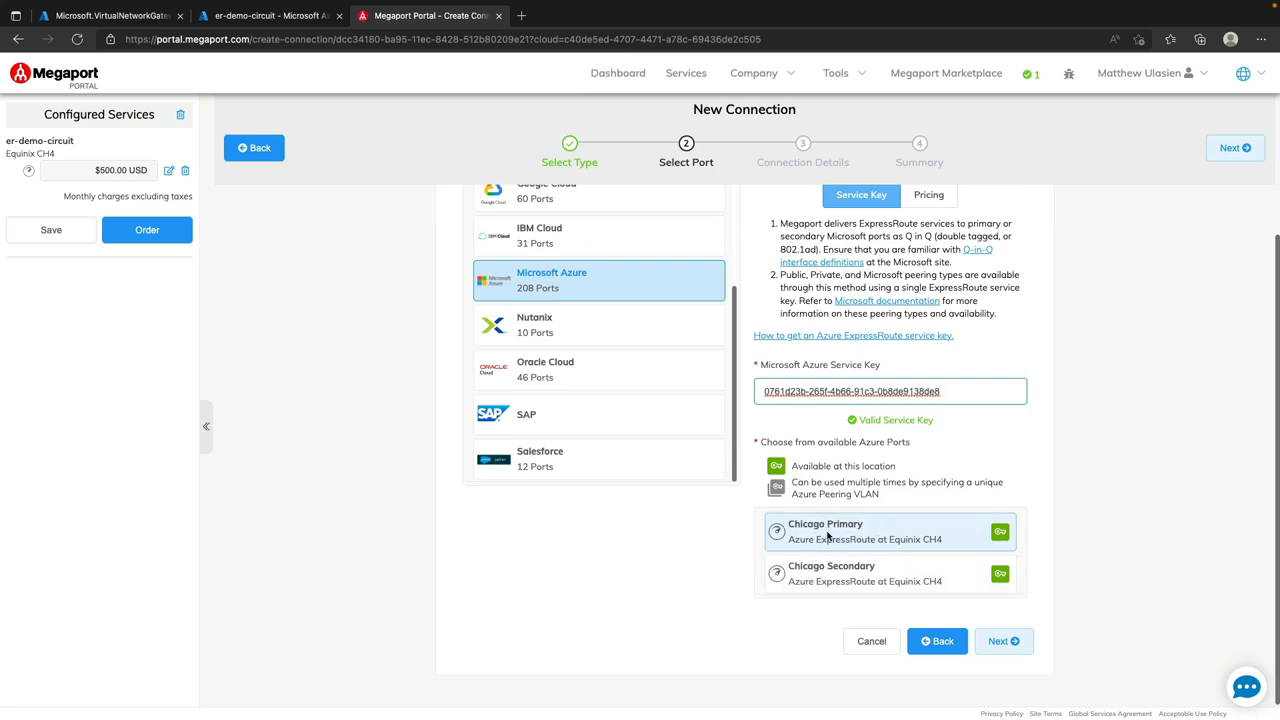
left_click(885, 531)
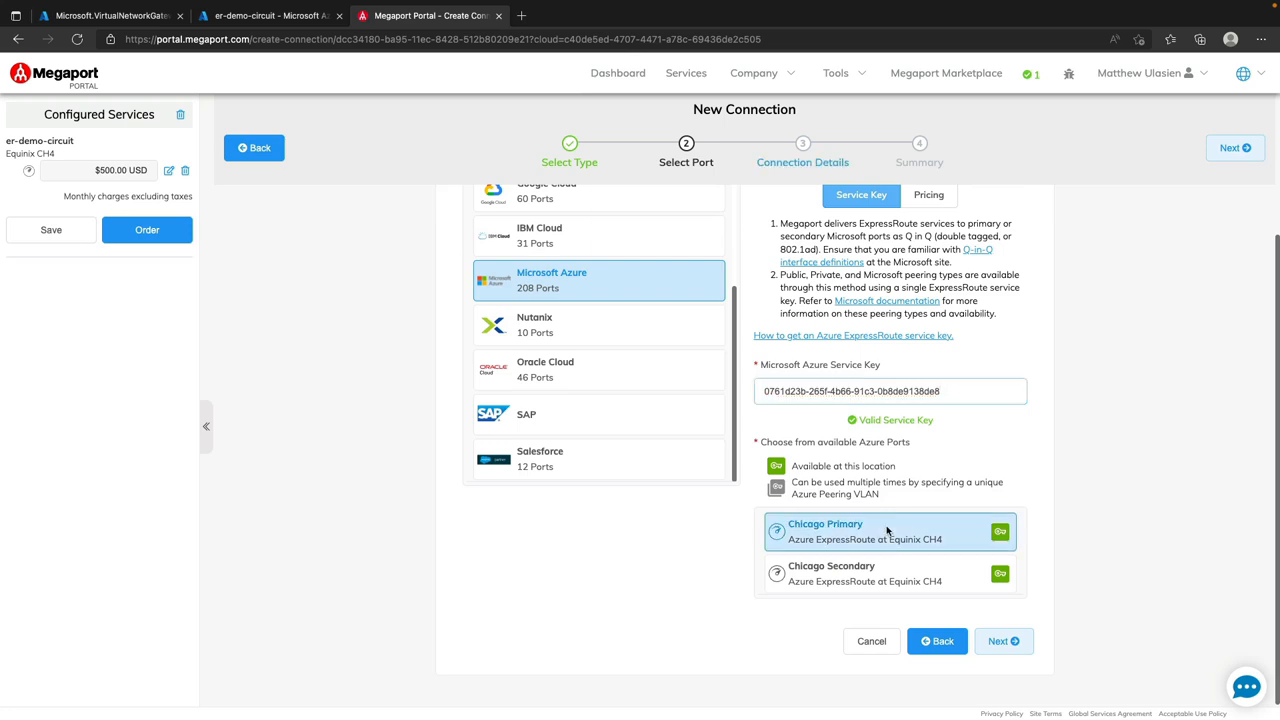
left_click(1003, 641)
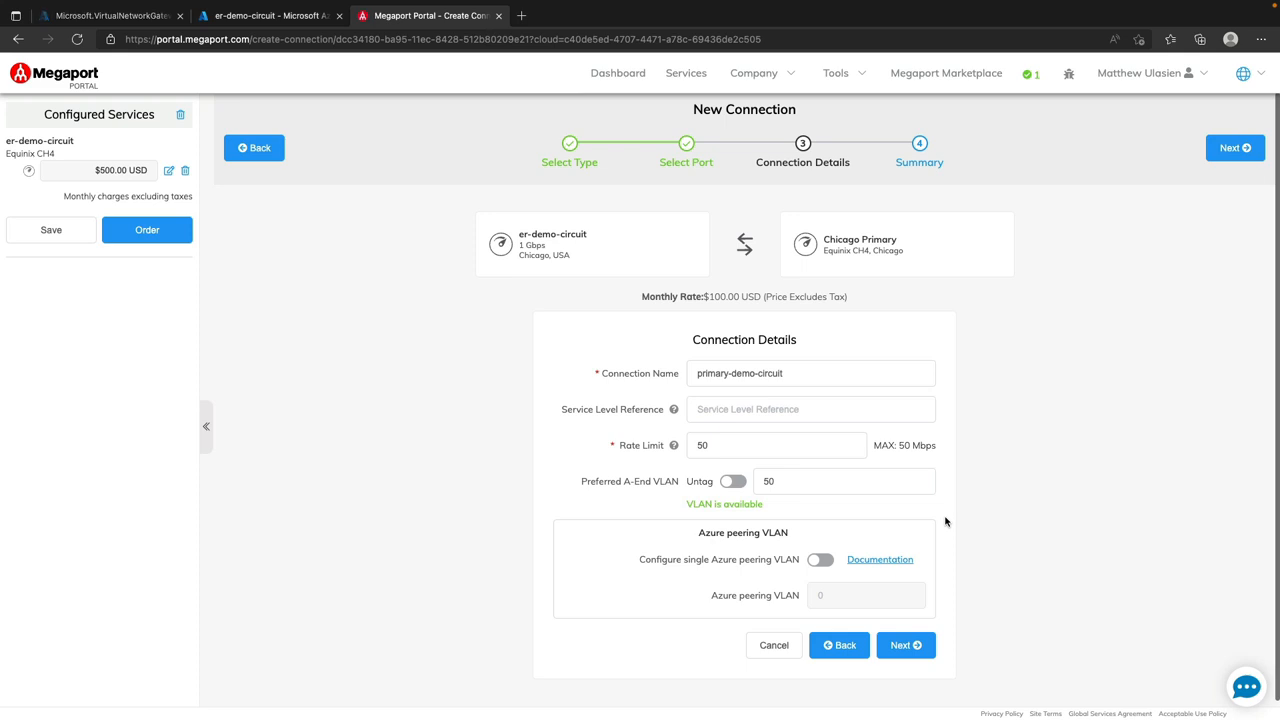
left_click(906, 645)
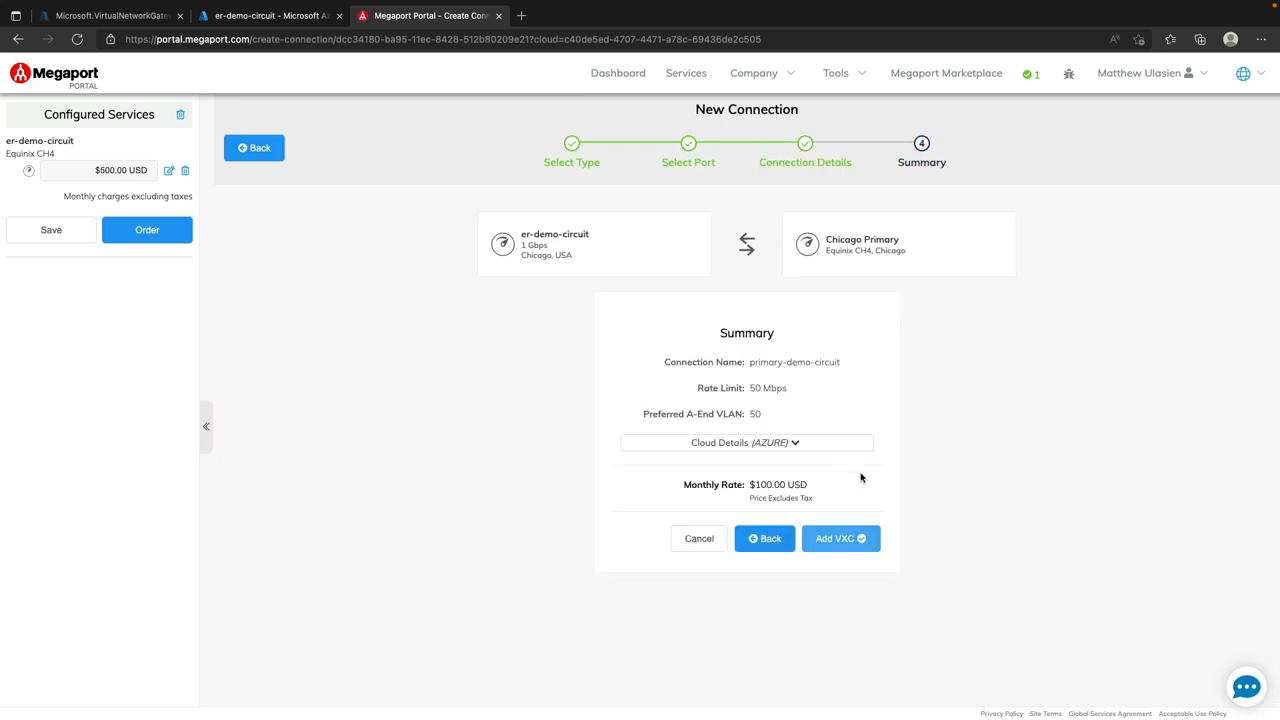
left_click(838, 545)
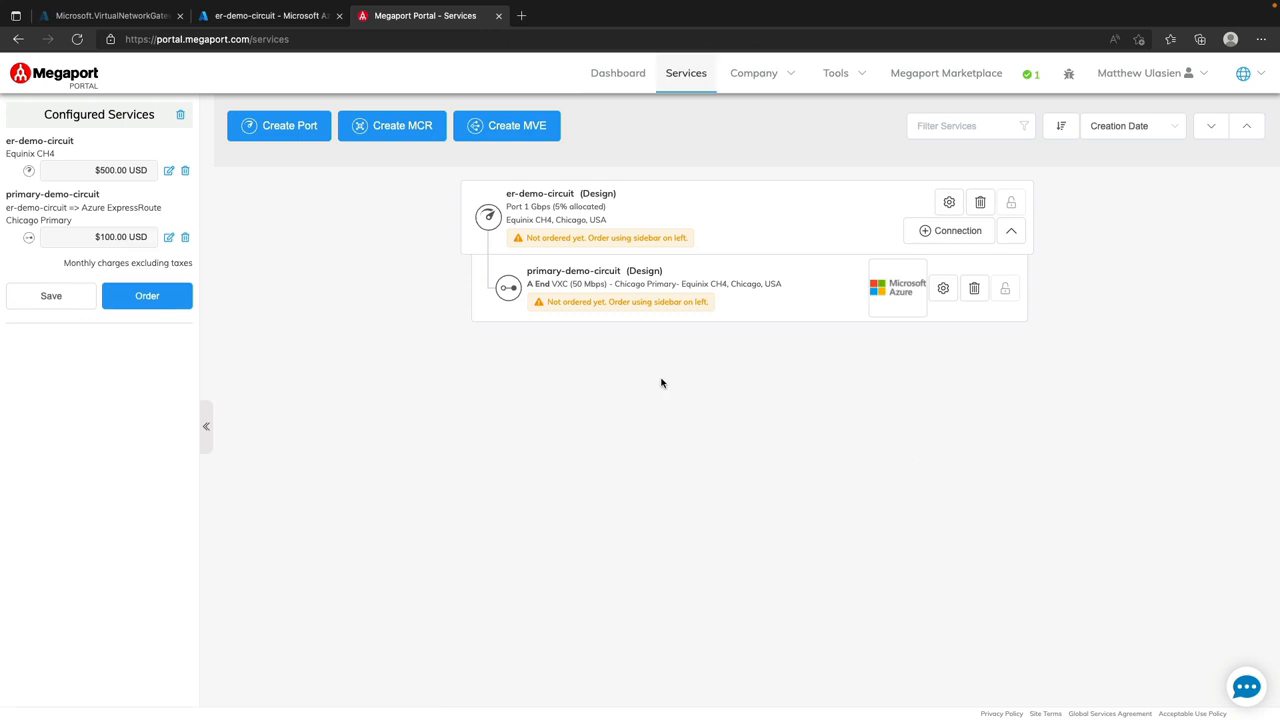
Start a second connection from er-demo-circuit to Microsoft Azure and paste the circuit's Microsoft Azure service key
left_click(948, 233)
left_click(541, 428)
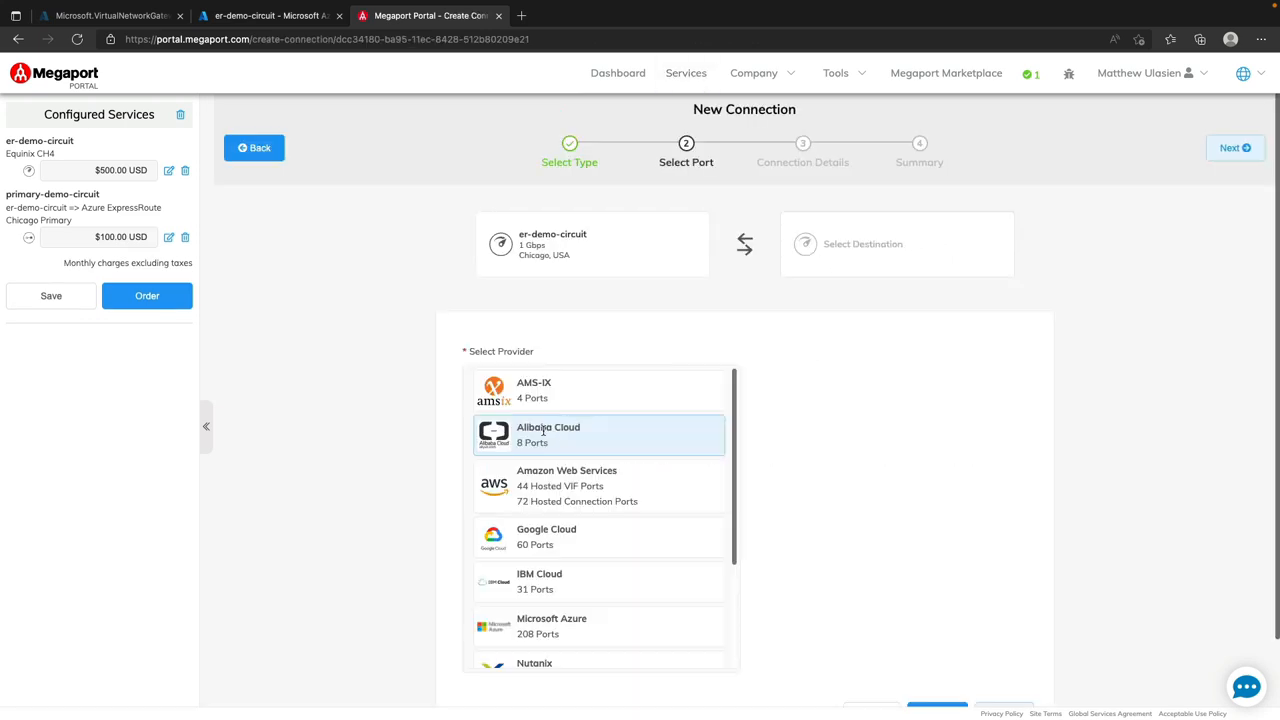
scroll(571, 520, "down", 2)
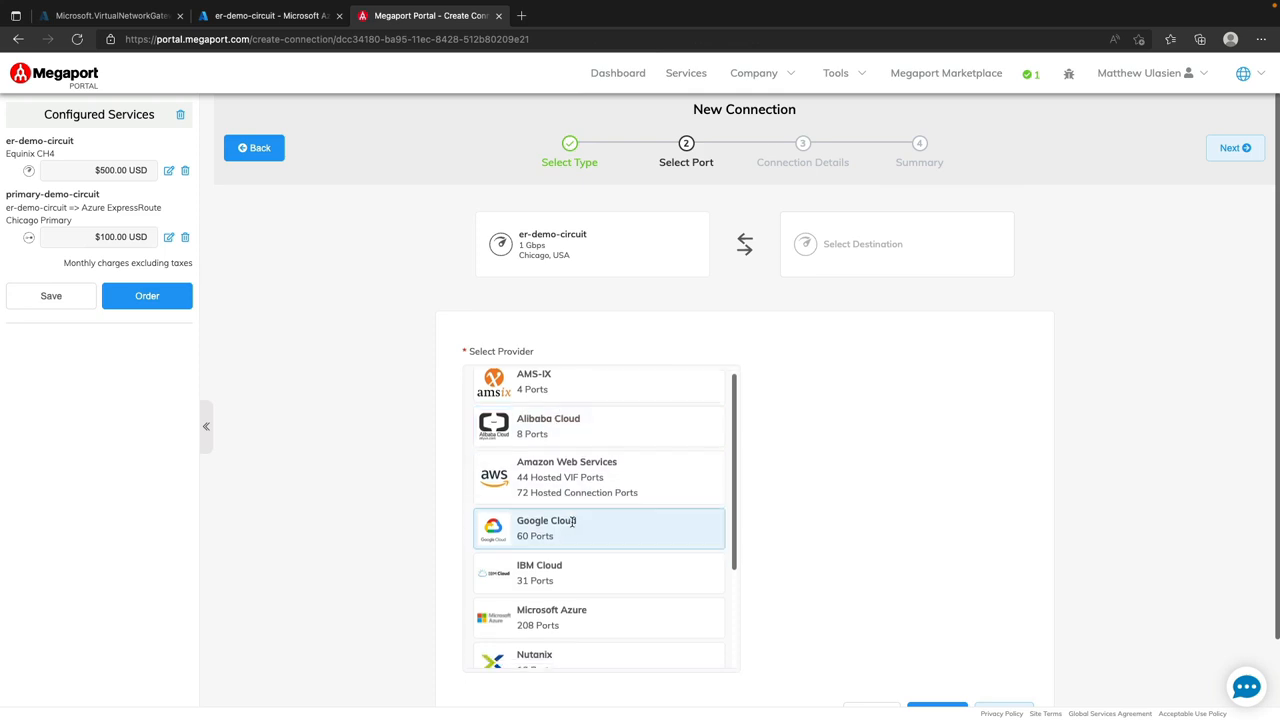
left_click(567, 590)
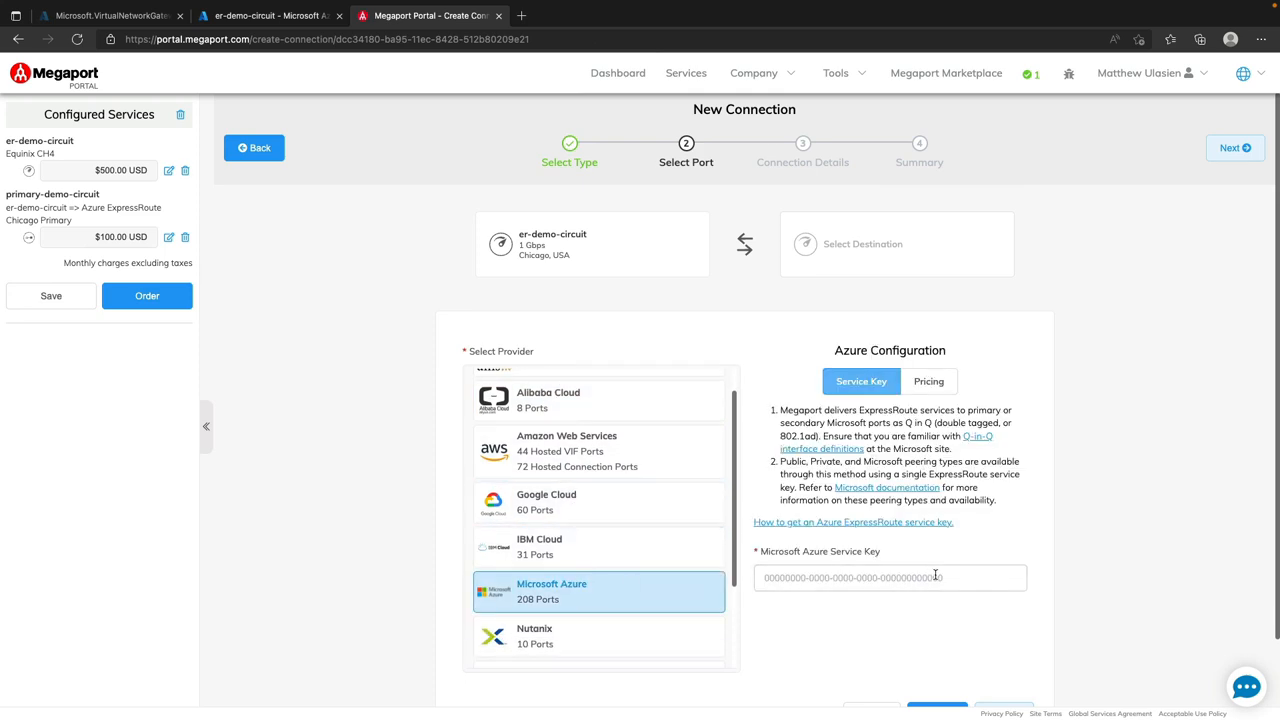
key("ctrl+v")
Choose the Chicago Secondary port and add the connection secondary-demo-circuit with a 50 Mbps rate limit and preferred A-End VLAN 51
scroll(990, 520, "down", 1)
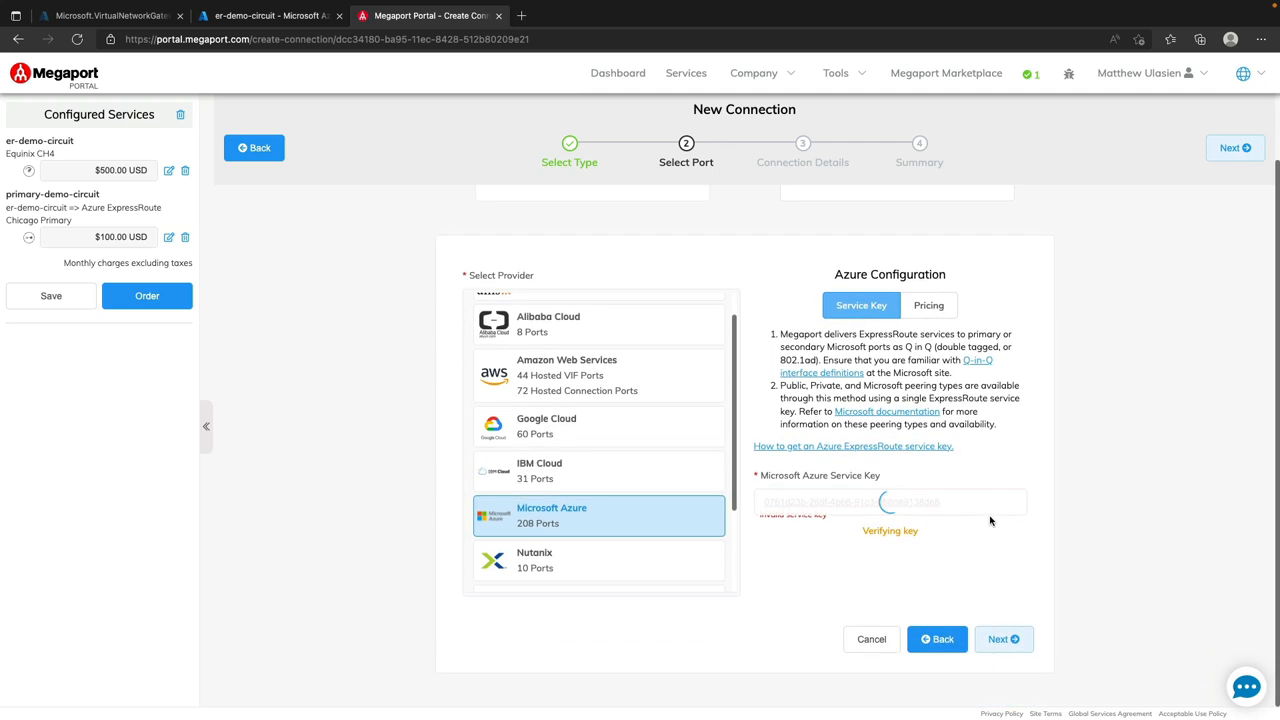
scroll(963, 535, "down", 1)
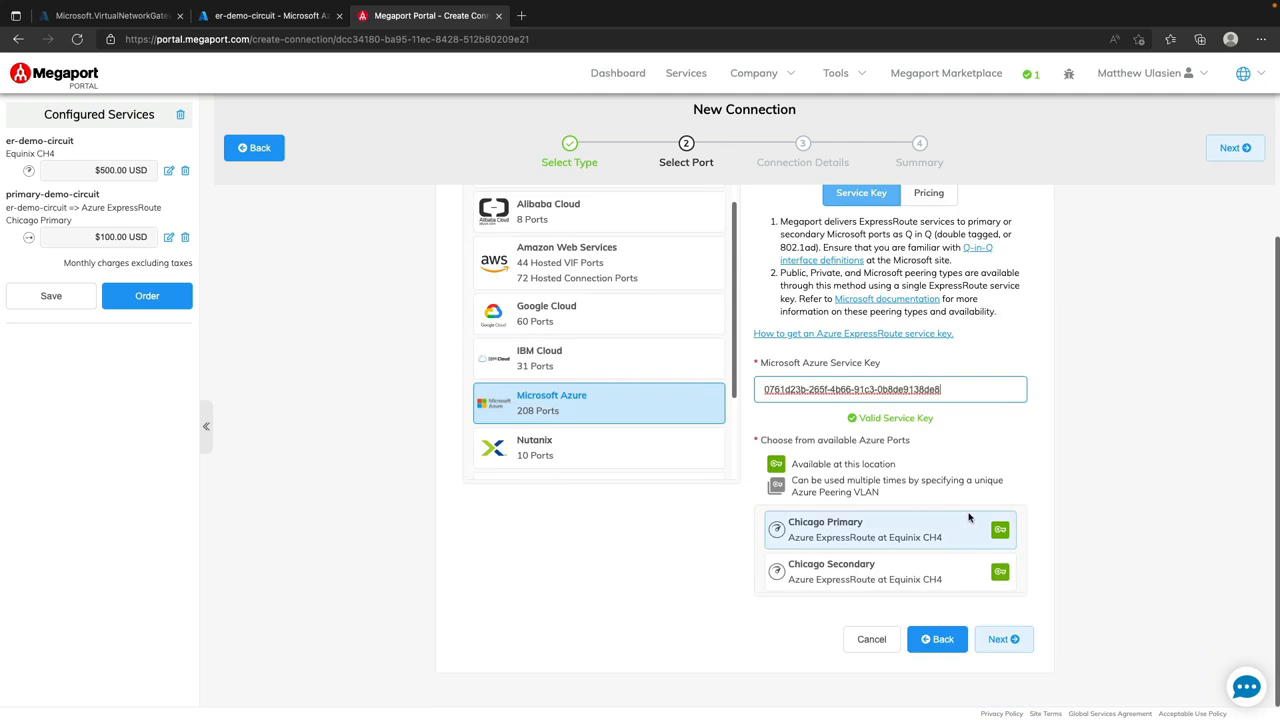
left_click(857, 567)
left_click(1000, 639)
left_click(746, 355)
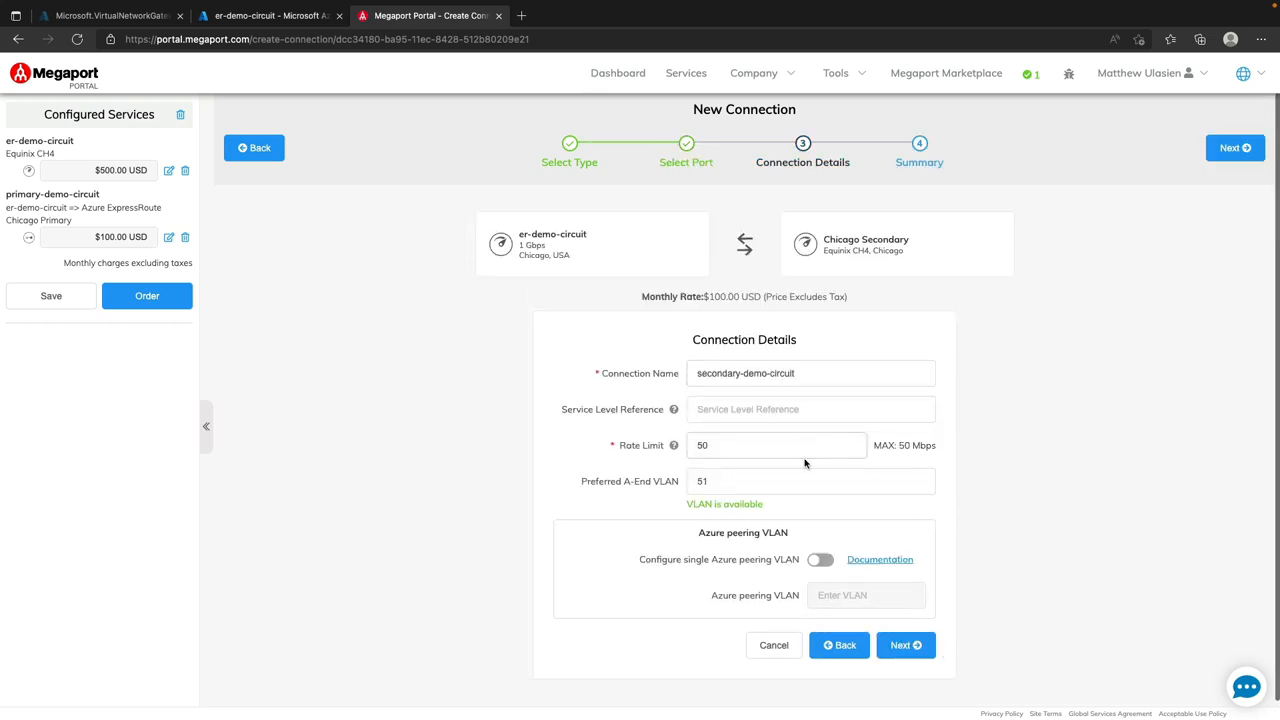
left_click(906, 645)
left_click(841, 538)
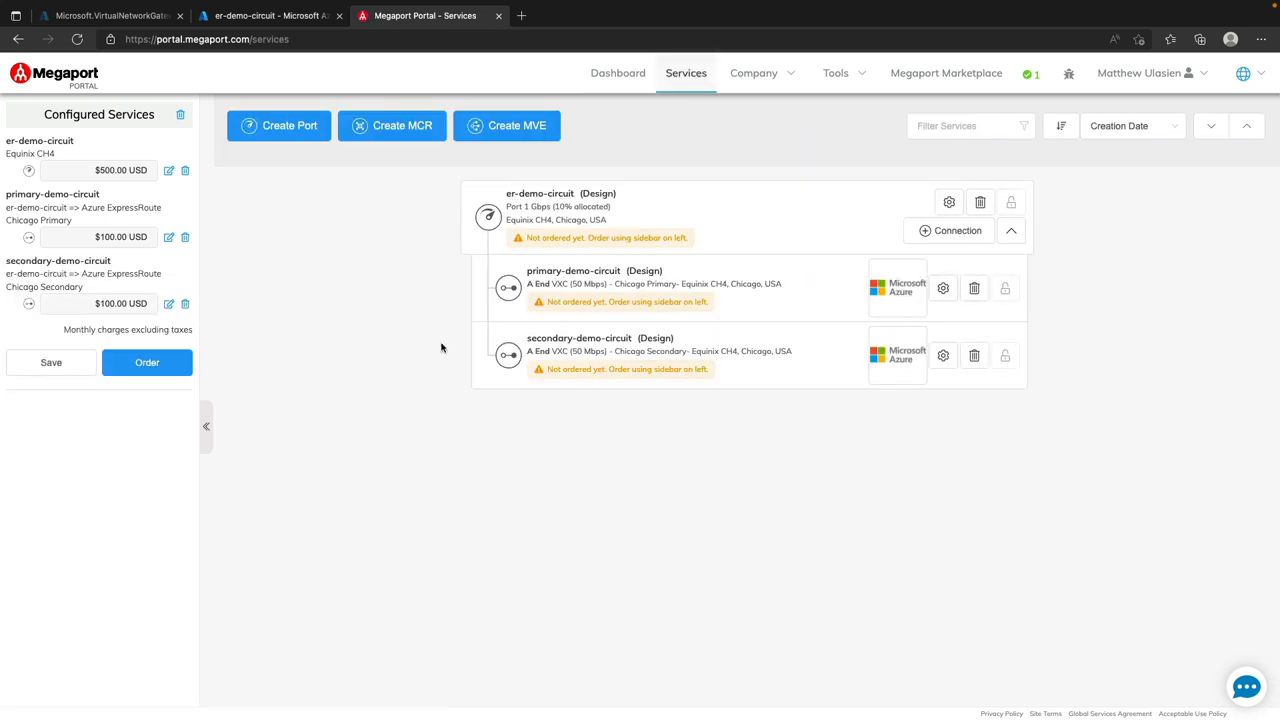
Order the configured er-demo-circuit port together with its primary and secondary Azure connections
left_click(154, 363)
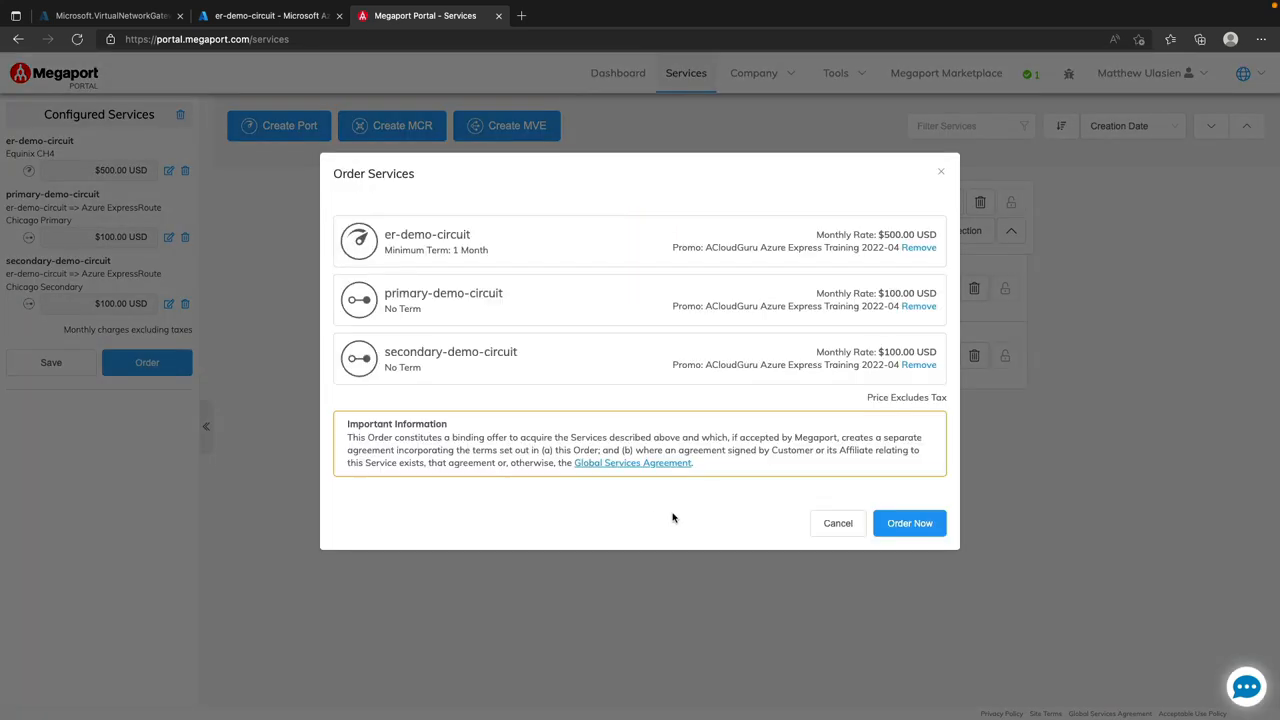
left_click(910, 527)
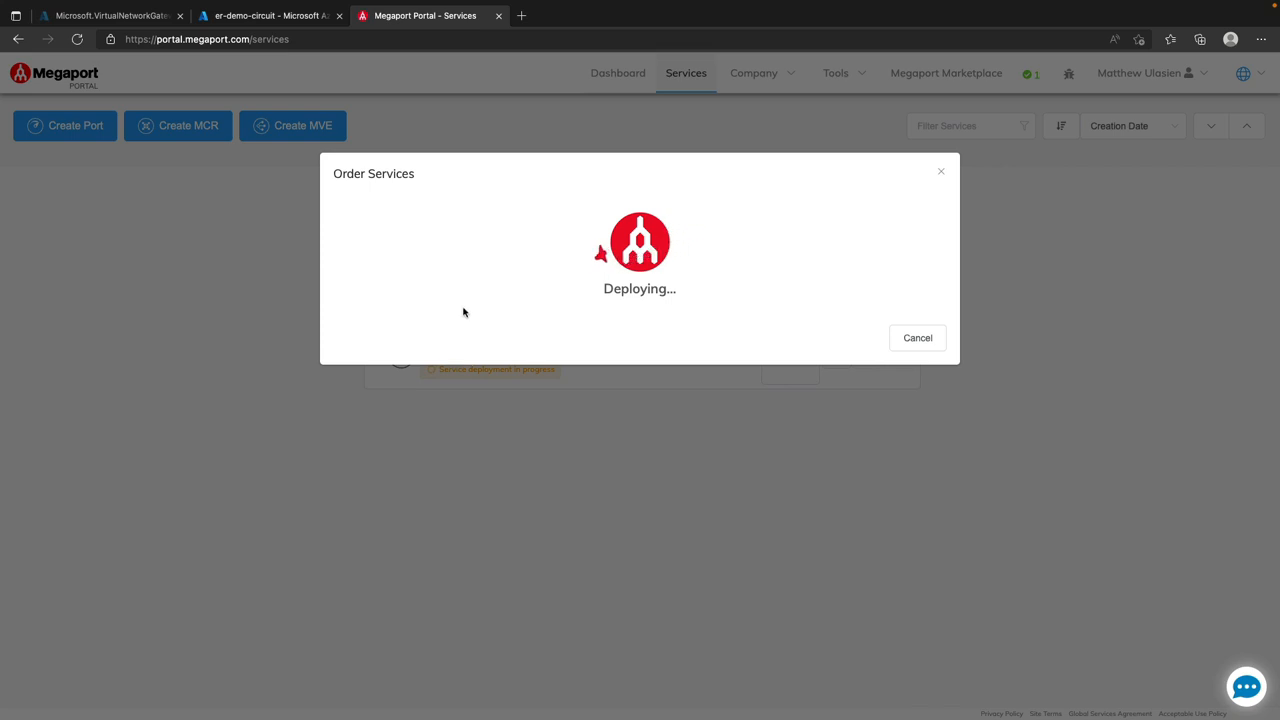
In the Azure portal, save the circuit's private peering with Peer ASN 65002, IPv4 subnets 192.168.15.16/30 and 192.168.15.20/30, and VLAN ID 150
left_click(281, 16)
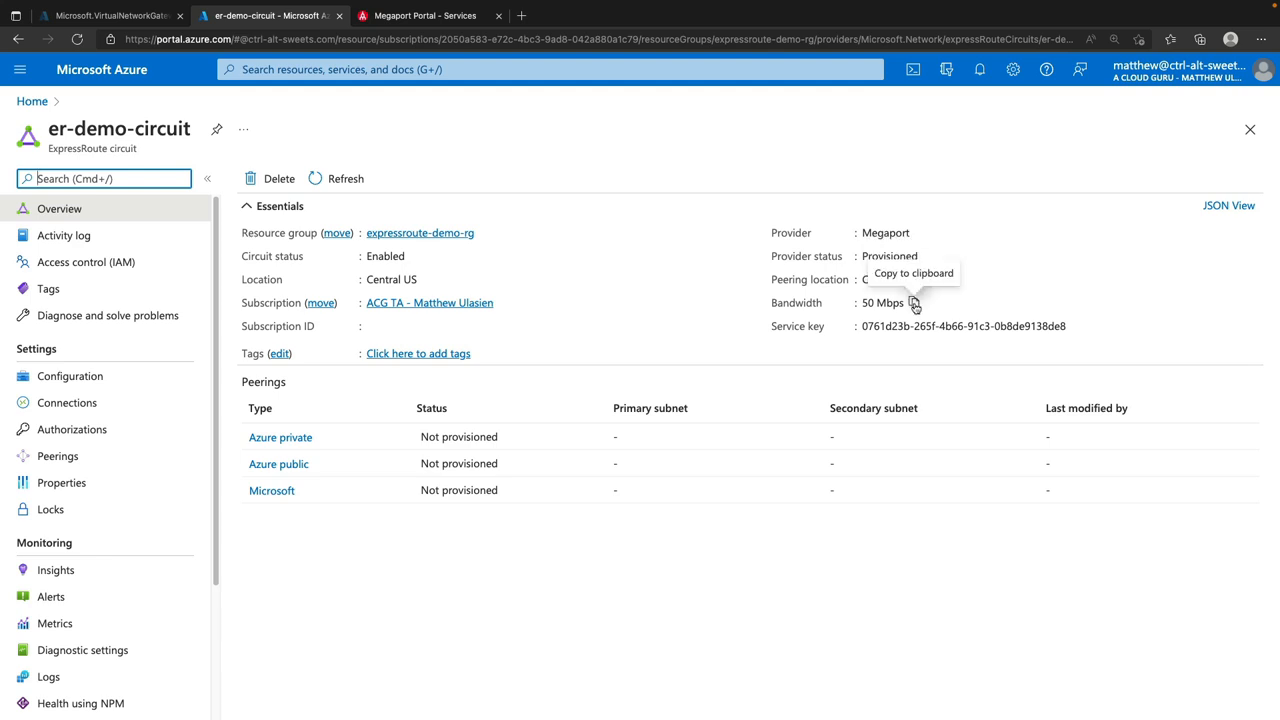
left_click(641, 282)
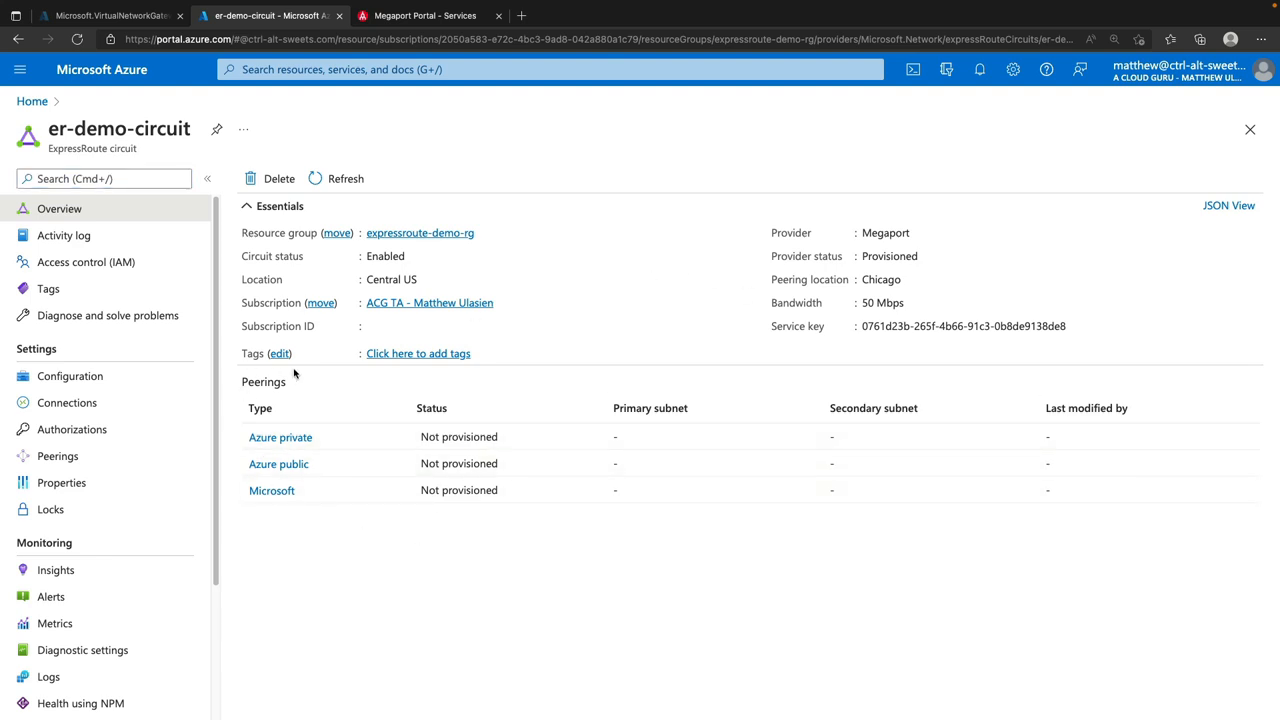
left_click(308, 440)
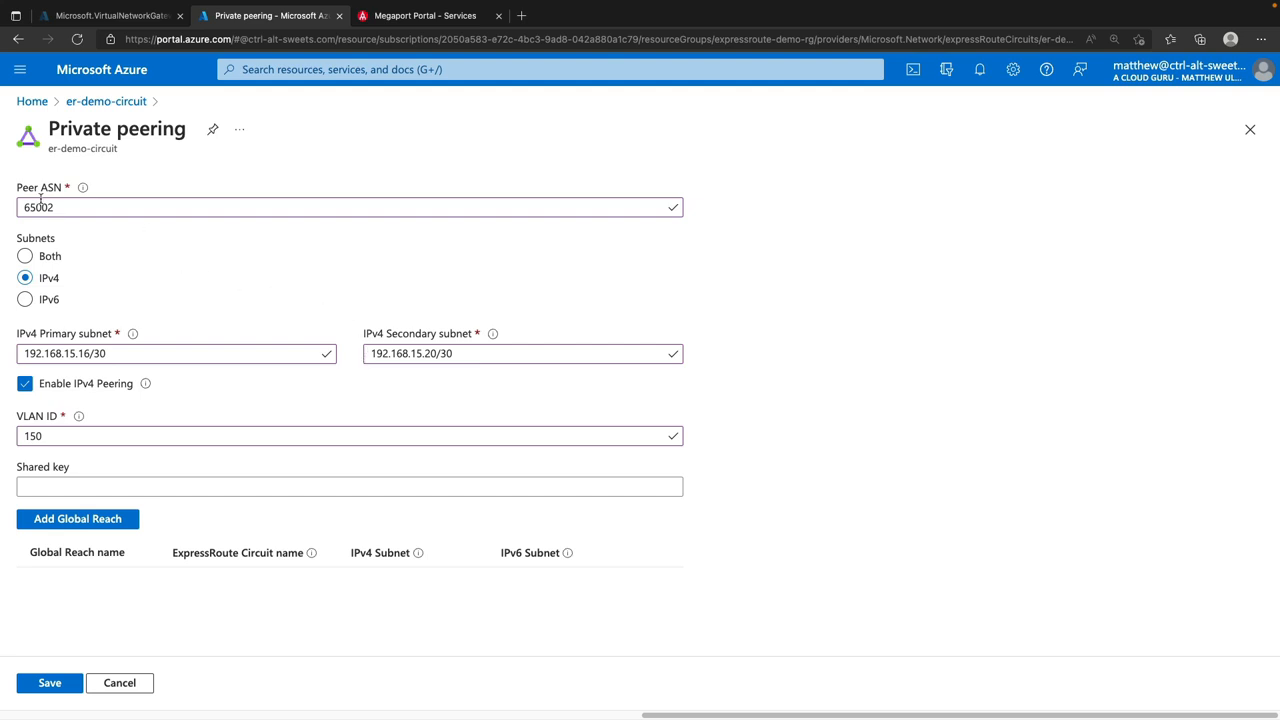
left_click(52, 688)
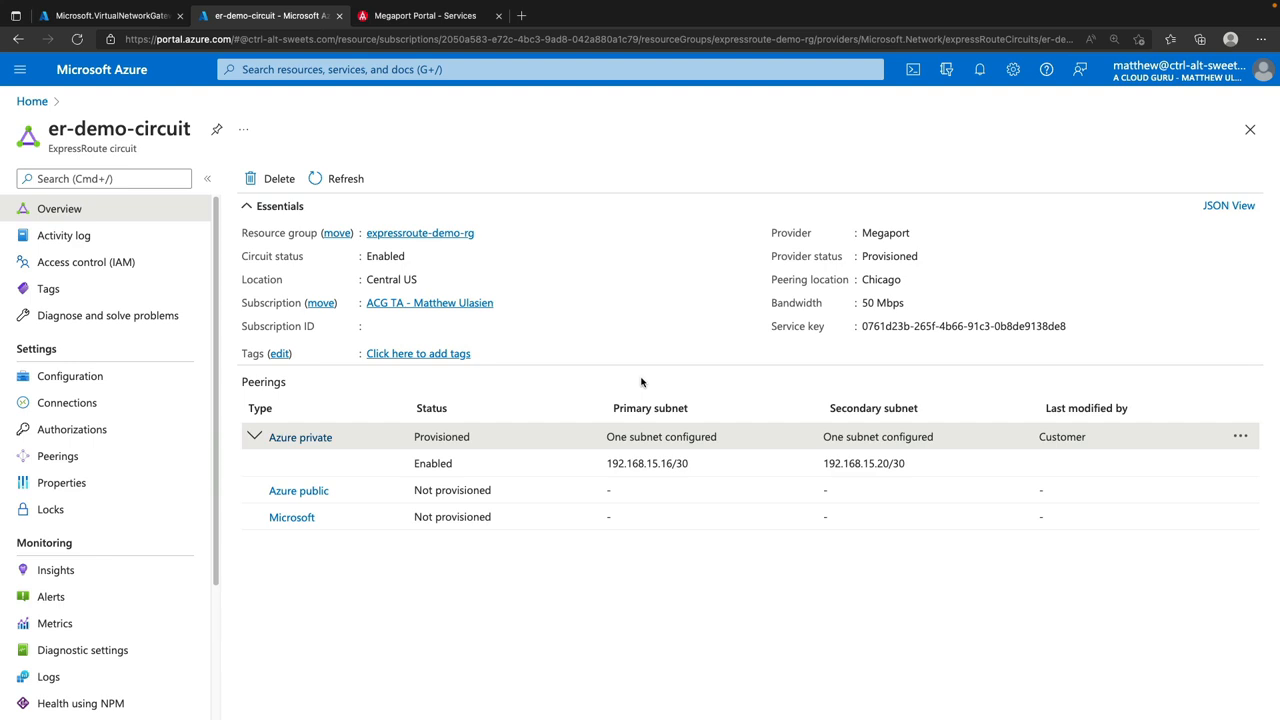
Open the er-gateway virtual network gateway from its completed deployment
left_click(120, 15)
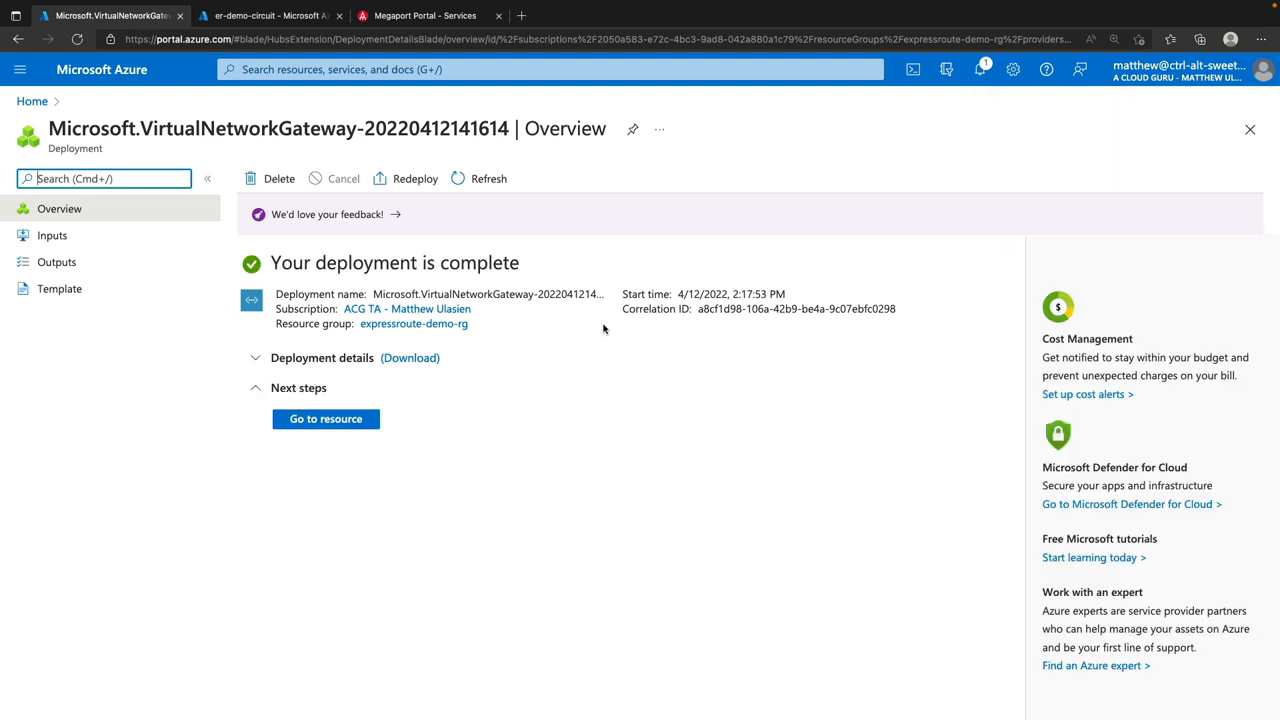
left_click(331, 421)
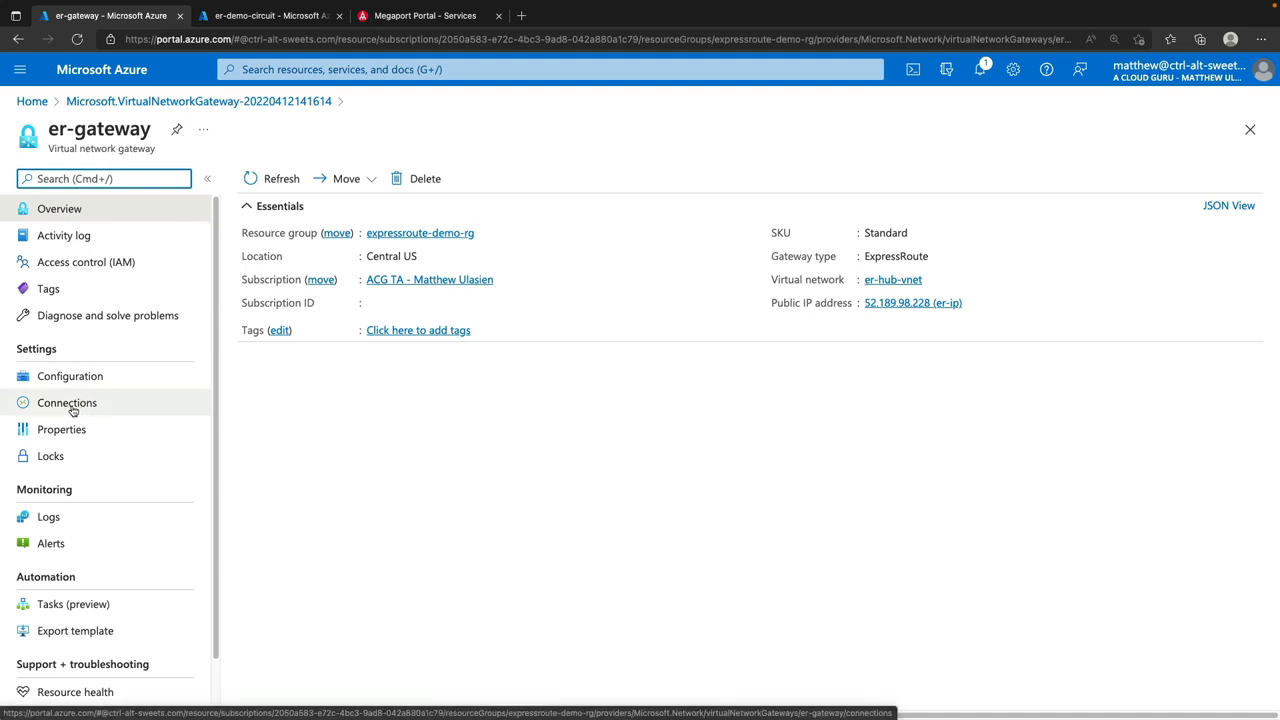
left_click(280, 15)
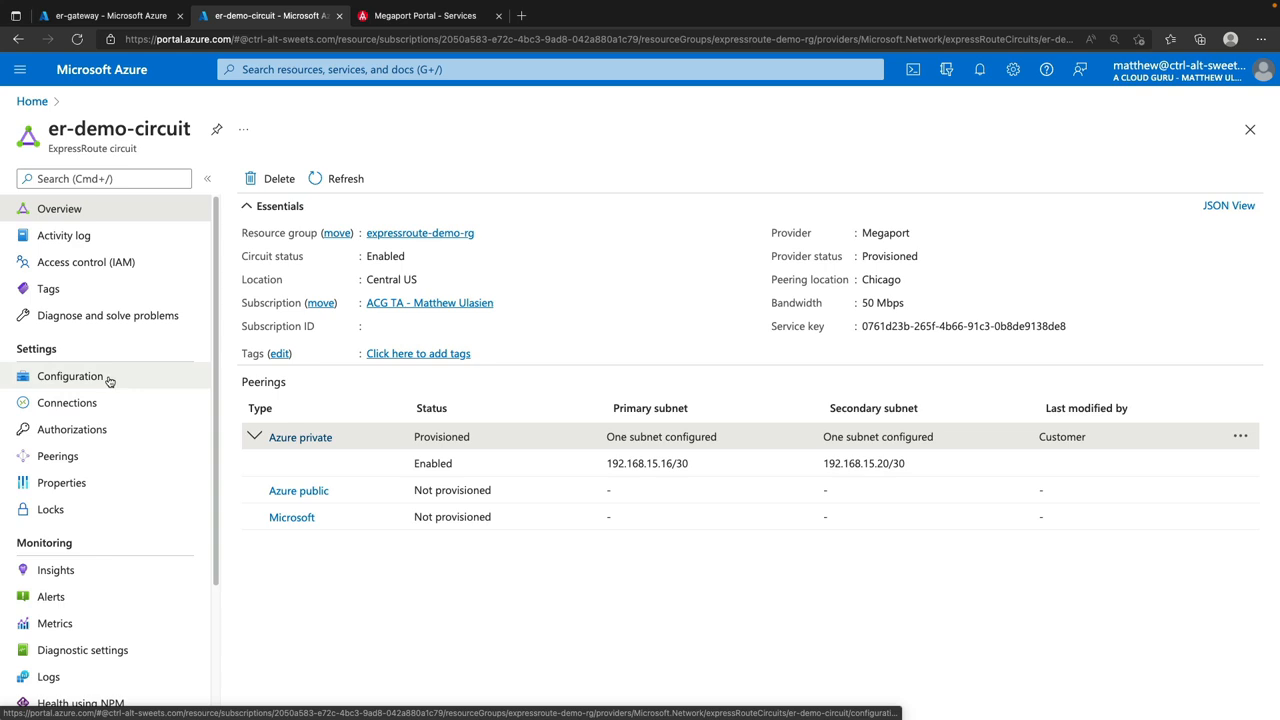
left_click(111, 16)
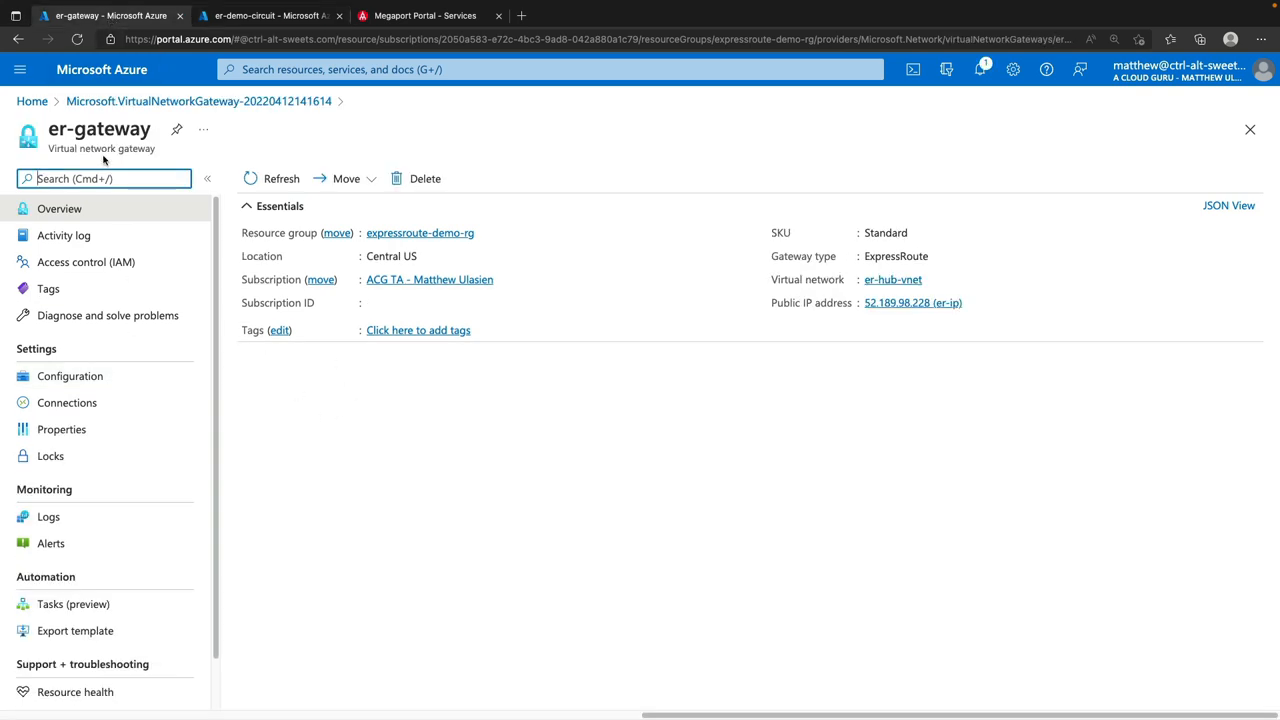
Add a connection named er-connection to er-gateway, with connection type ExpressRoute and er-demo-circuit as its circuit
left_click(94, 406)
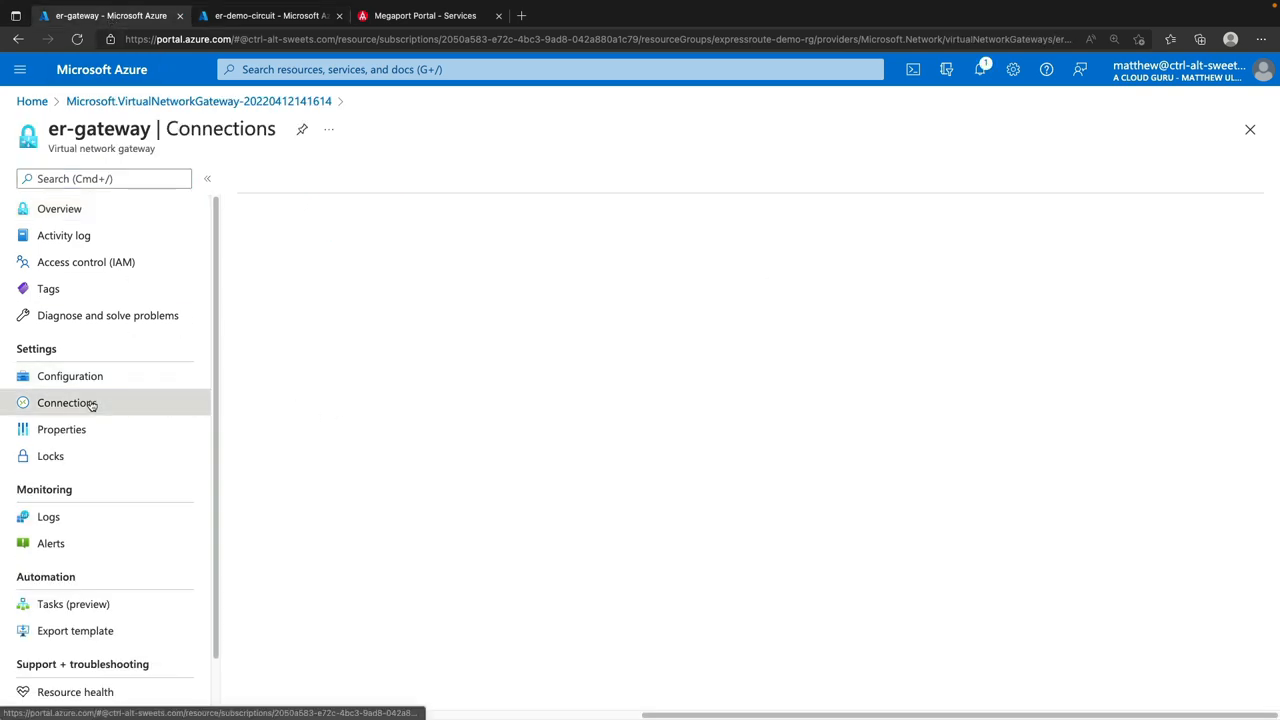
left_click(273, 180)
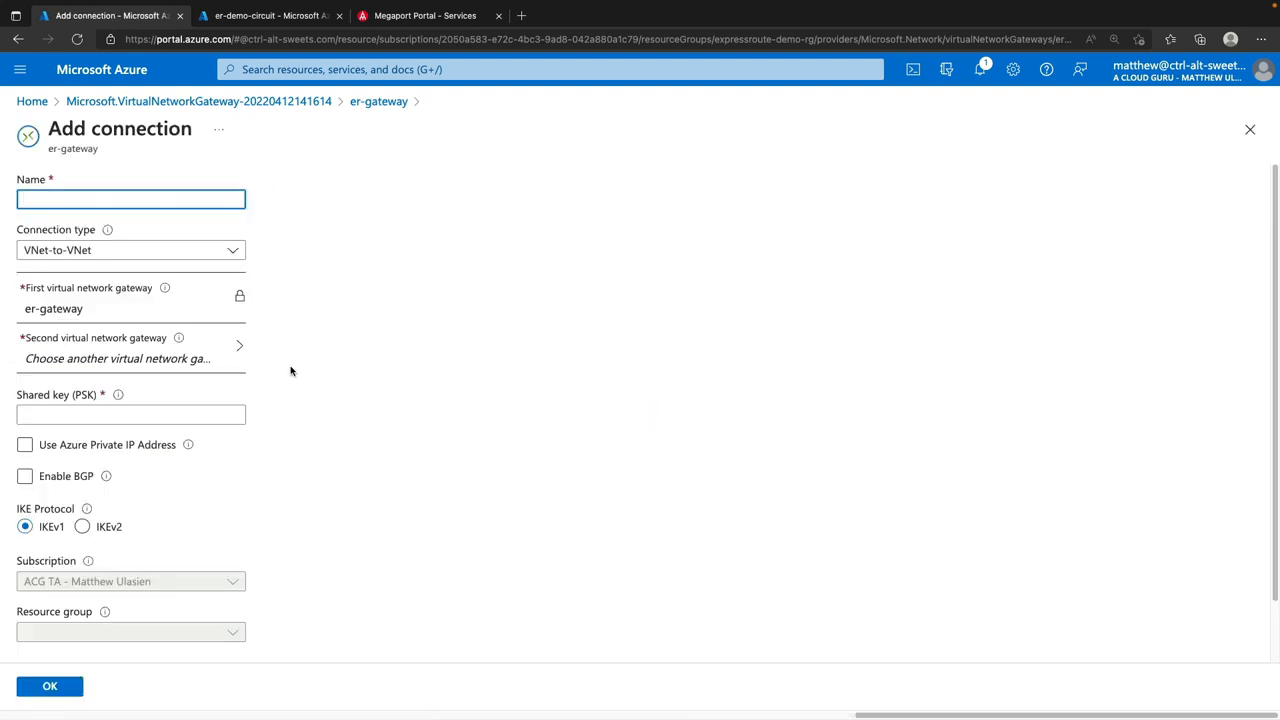
type("er-connection")
left_click(80, 251)
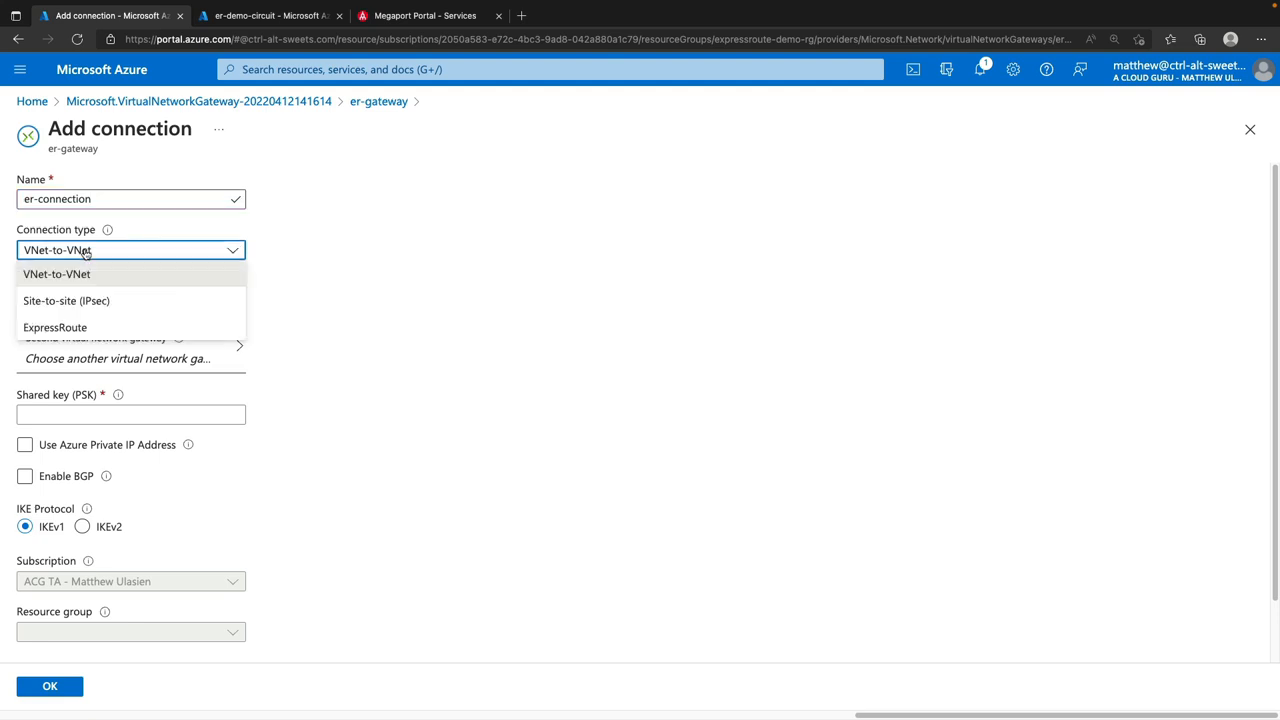
left_click(74, 327)
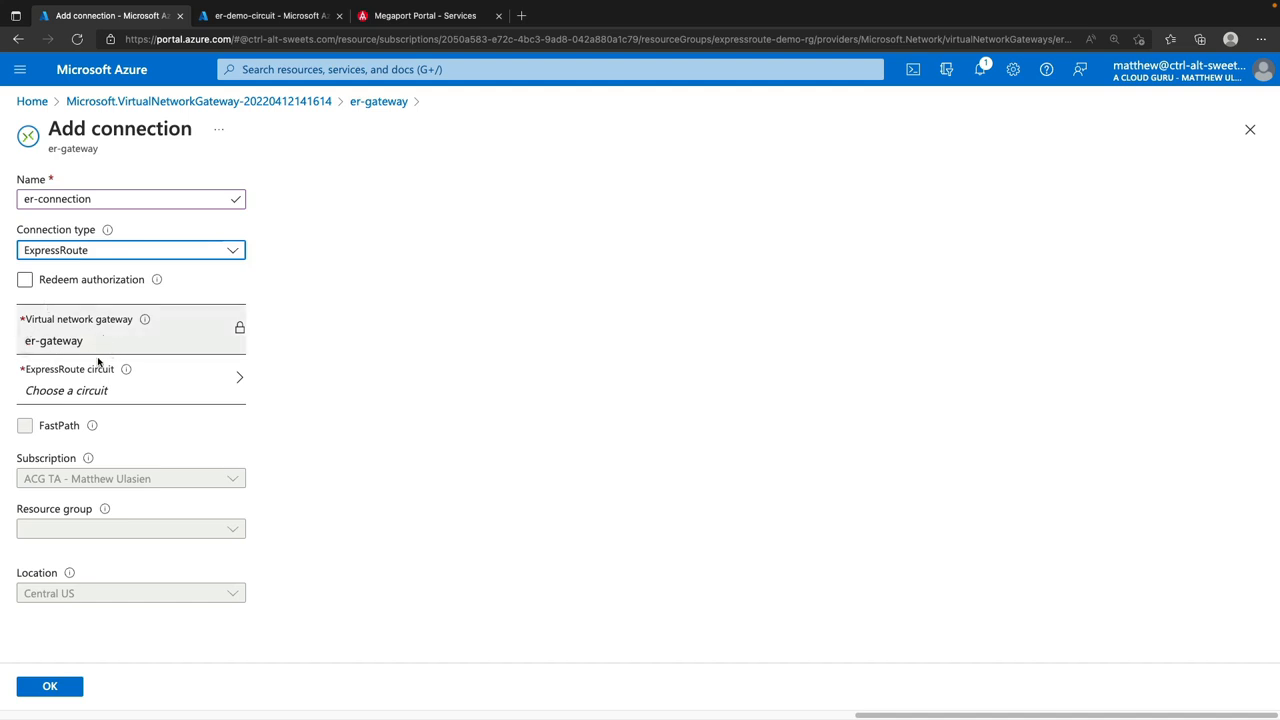
left_click(88, 391)
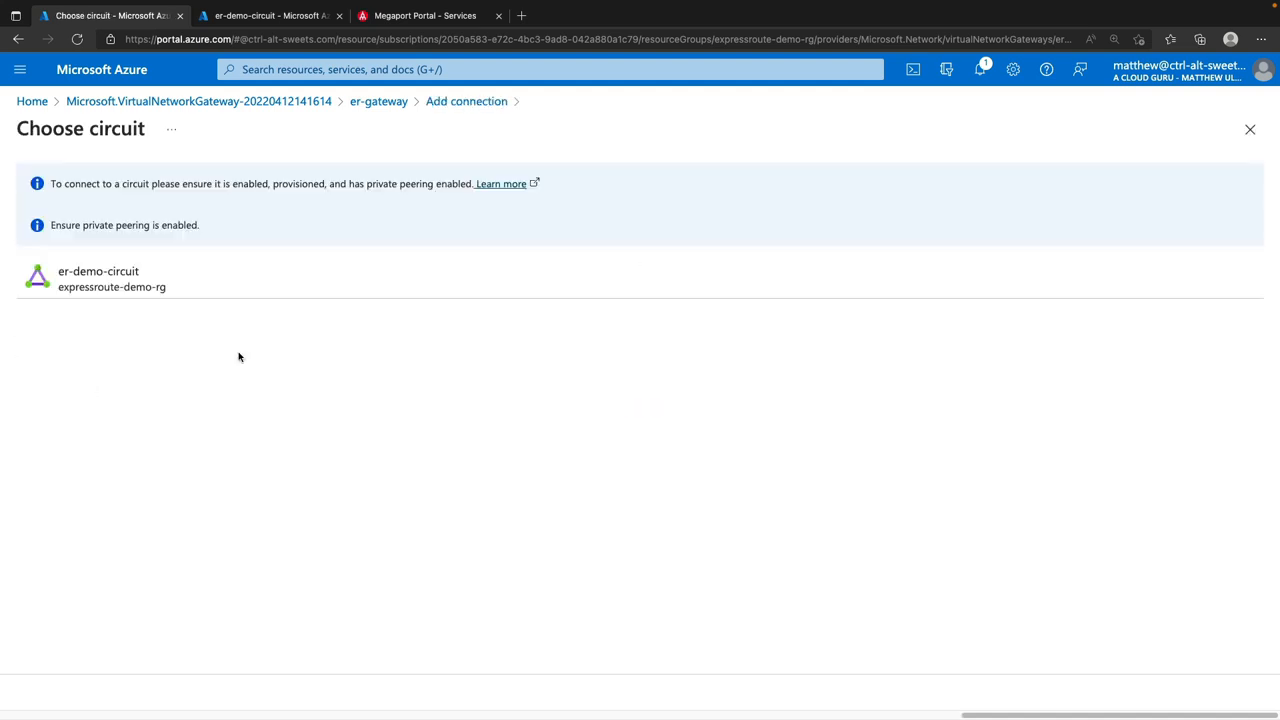
left_click(112, 285)
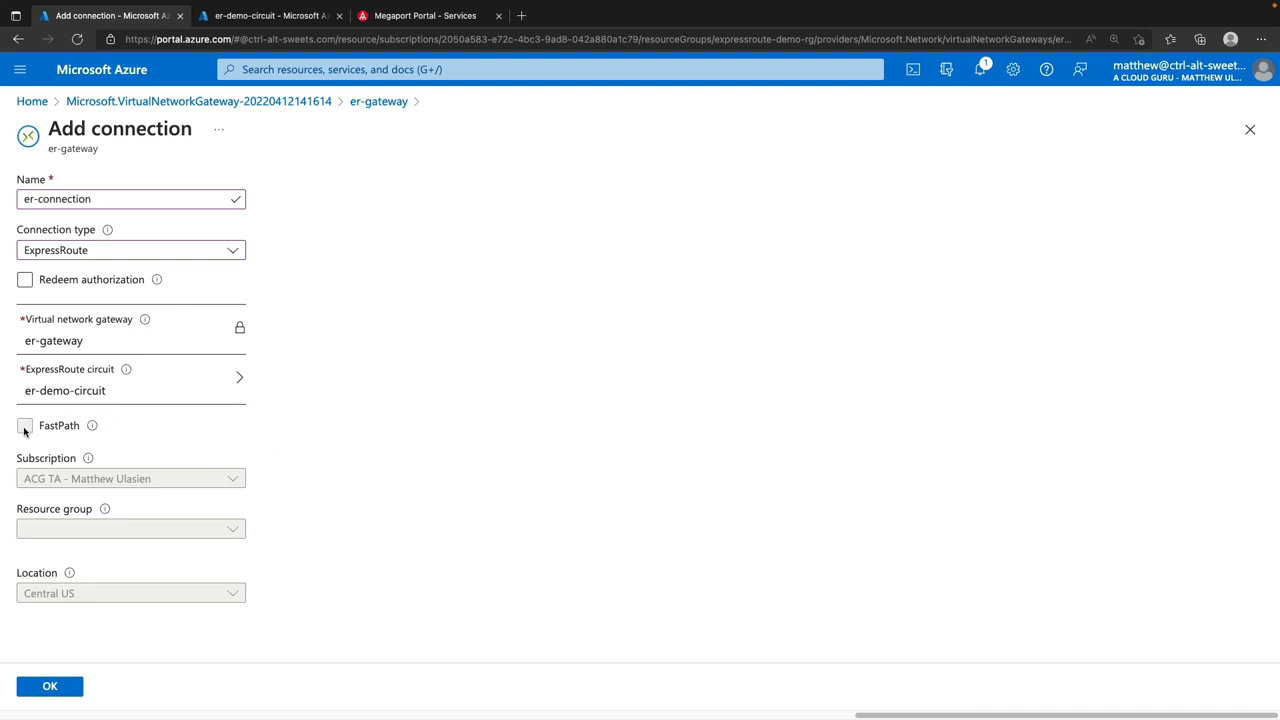
left_click(61, 688)
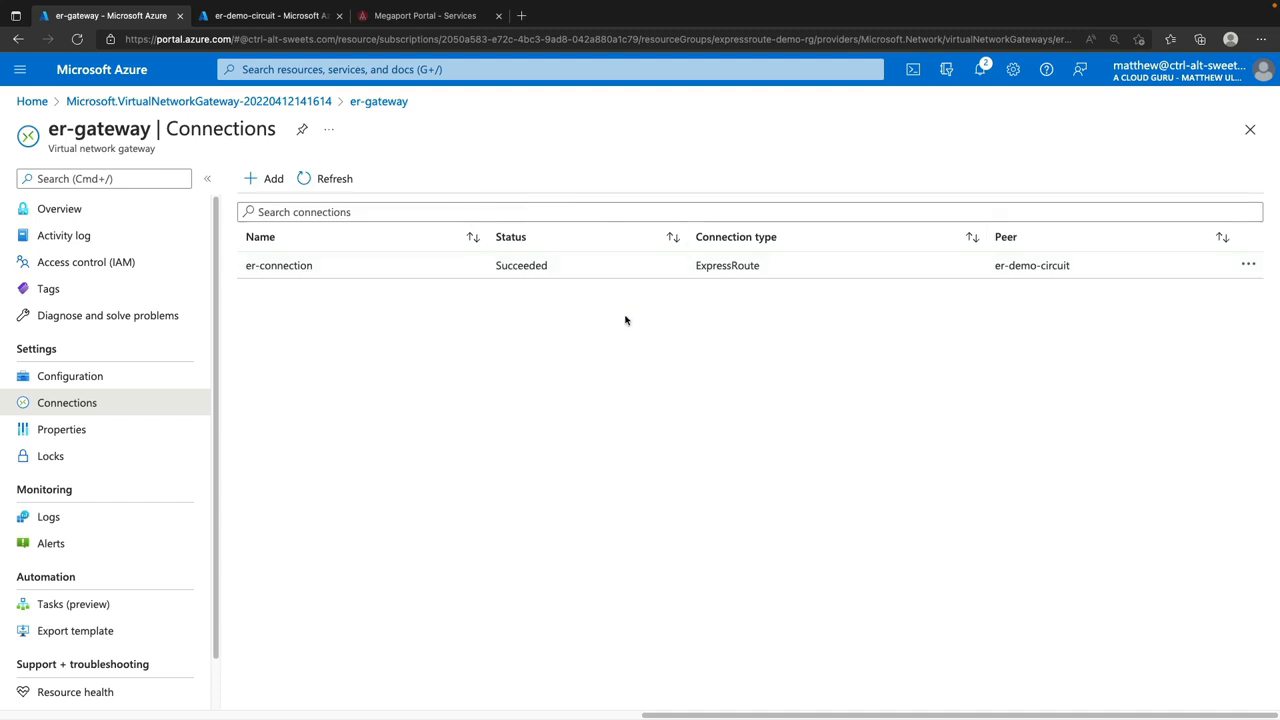
Review the er-connection details from the gateway and the connections listed for er-demo-circuit
left_click(285, 266)
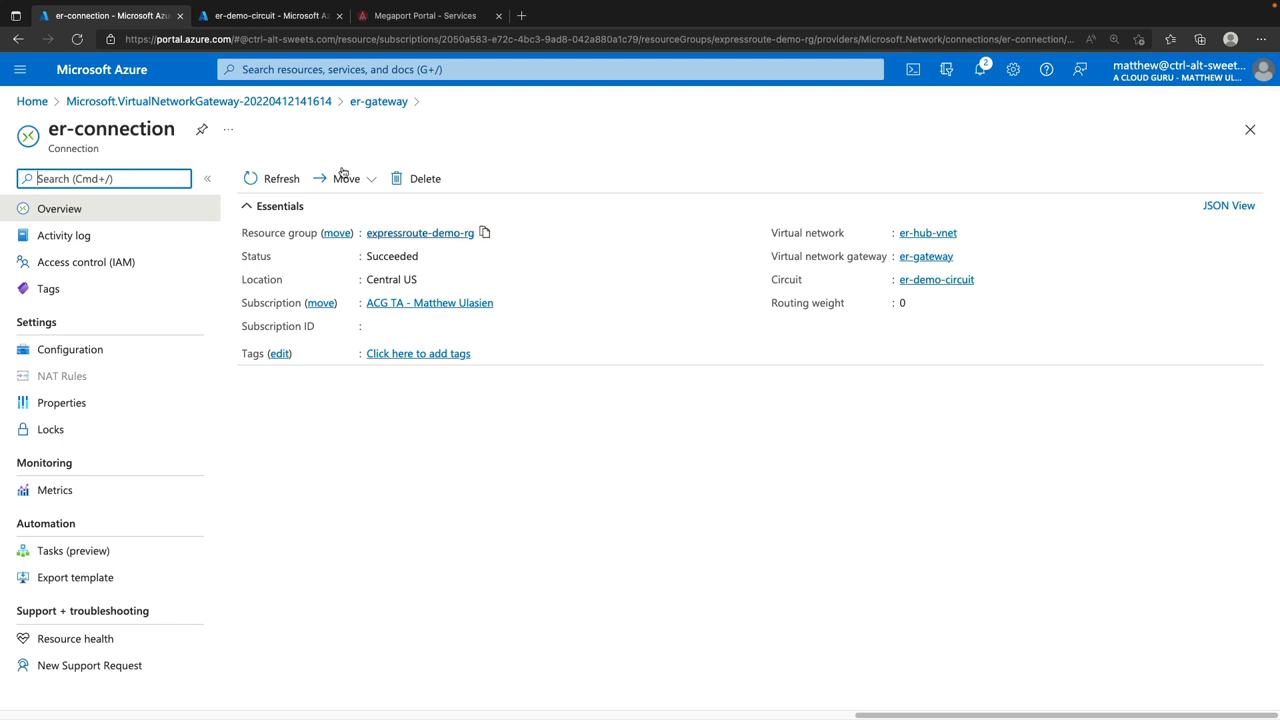
left_click(274, 22)
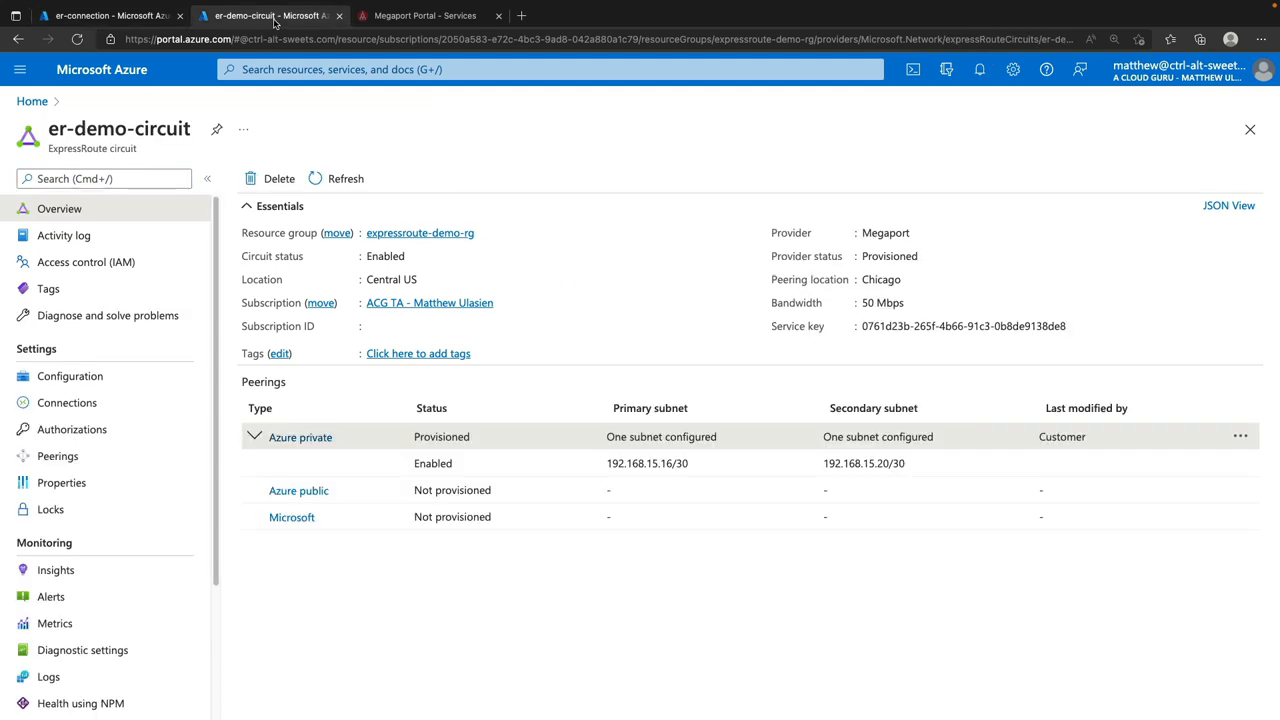
left_click(91, 404)
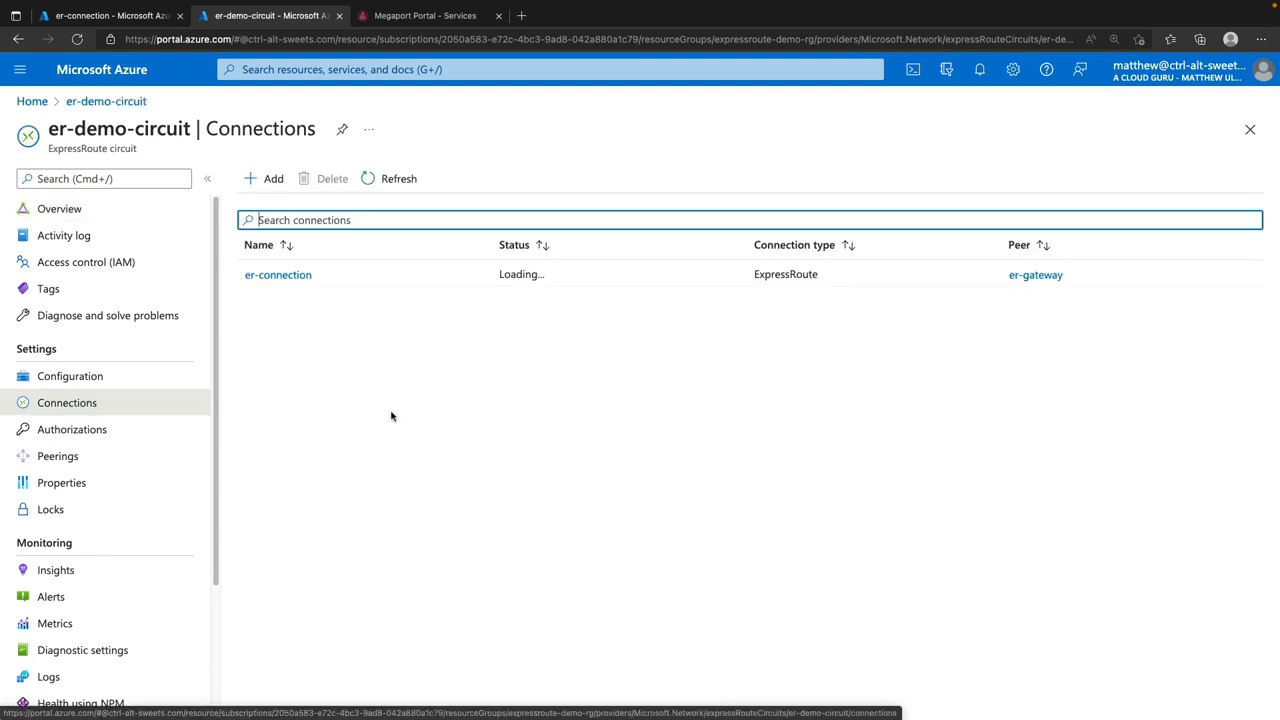